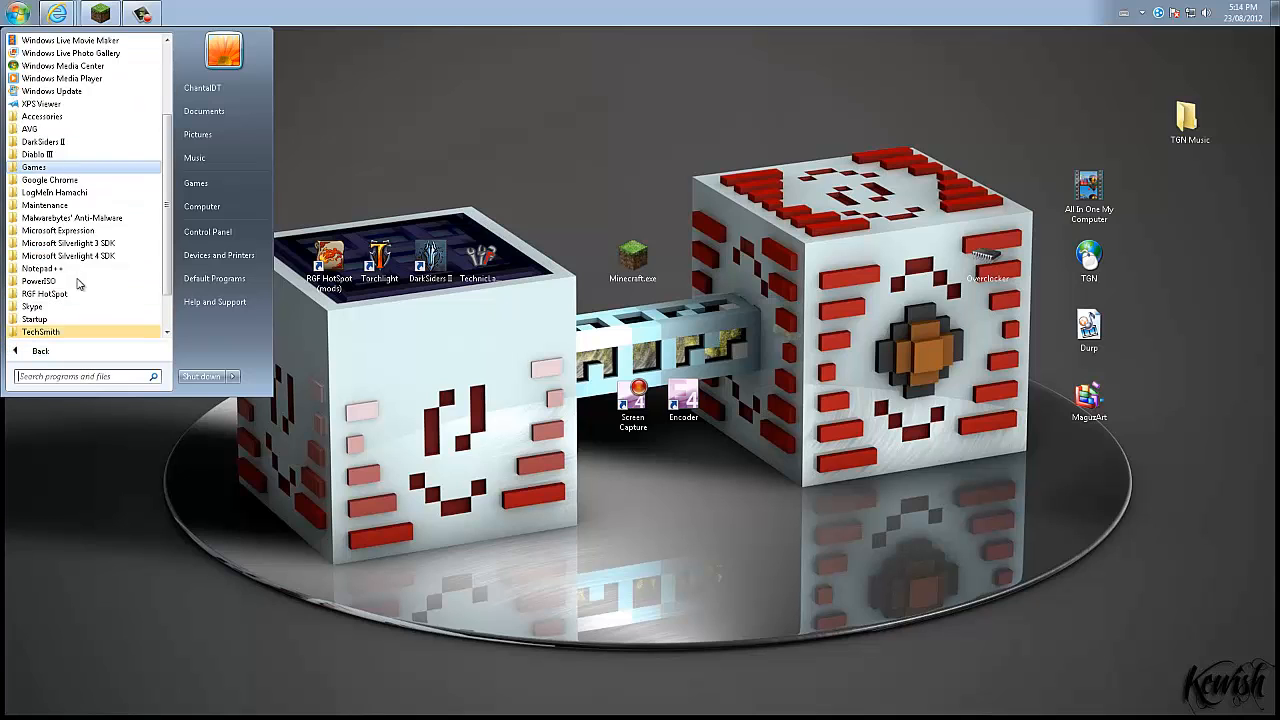
pyautogui.scroll(-2, 75, 210)
# Launch Expression Encoder 4 Screen Capture from its desktop shortcut
pyautogui.click(58, 180)
pyautogui.click(633, 405)
pyautogui.doubleClick(635, 404)
# Toggle audio recording and drag the capture toolbar into place on the desktop
pyautogui.click(440, 66)
pyautogui.moveTo(290, 128); pyautogui.dragTo(552, 172)
pyautogui.moveTo(418, 172)
pyautogui.mouseDown()
pyautogui.moveTo(390, 190)
pyautogui.moveTo(424, 184)
pyautogui.mouseUp()
pyautogui.moveTo(254, 290)
pyautogui.mouseDown()
pyautogui.moveTo(424, 314)
pyautogui.moveTo(423, 165)
pyautogui.mouseUp()
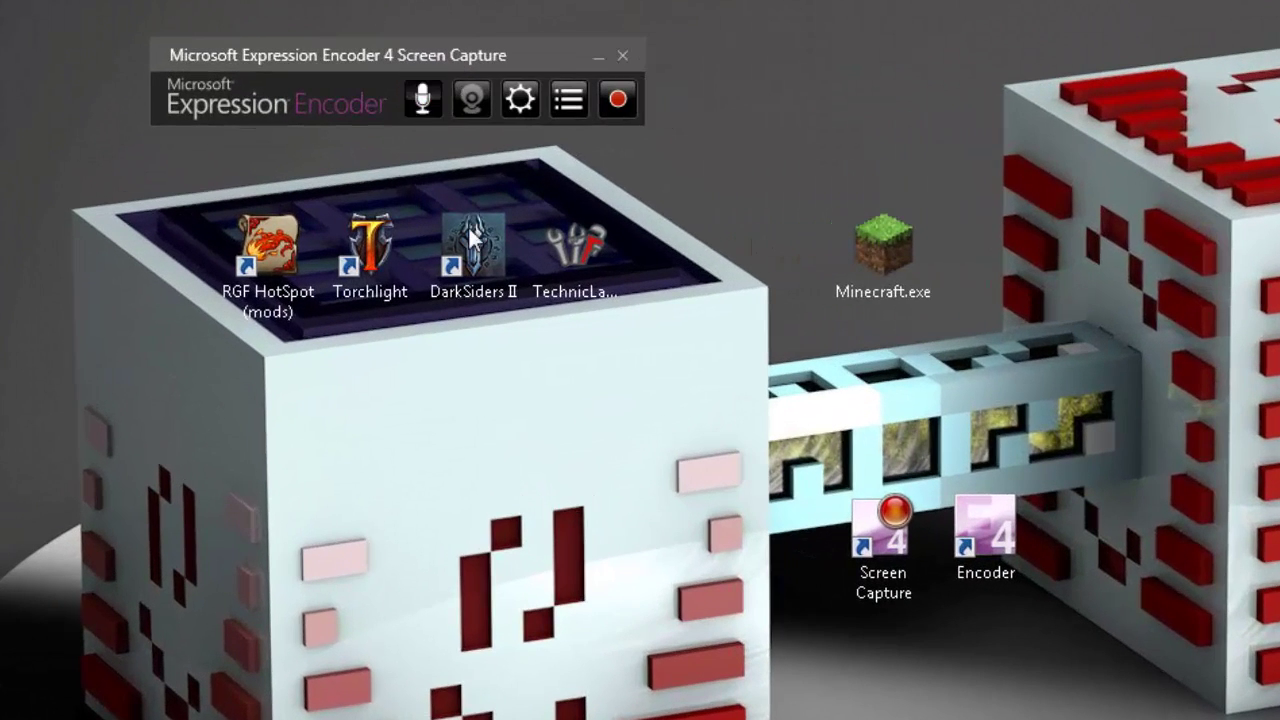
# Switch on microphone recording so the sound level meter shows
pyautogui.click(421, 100)
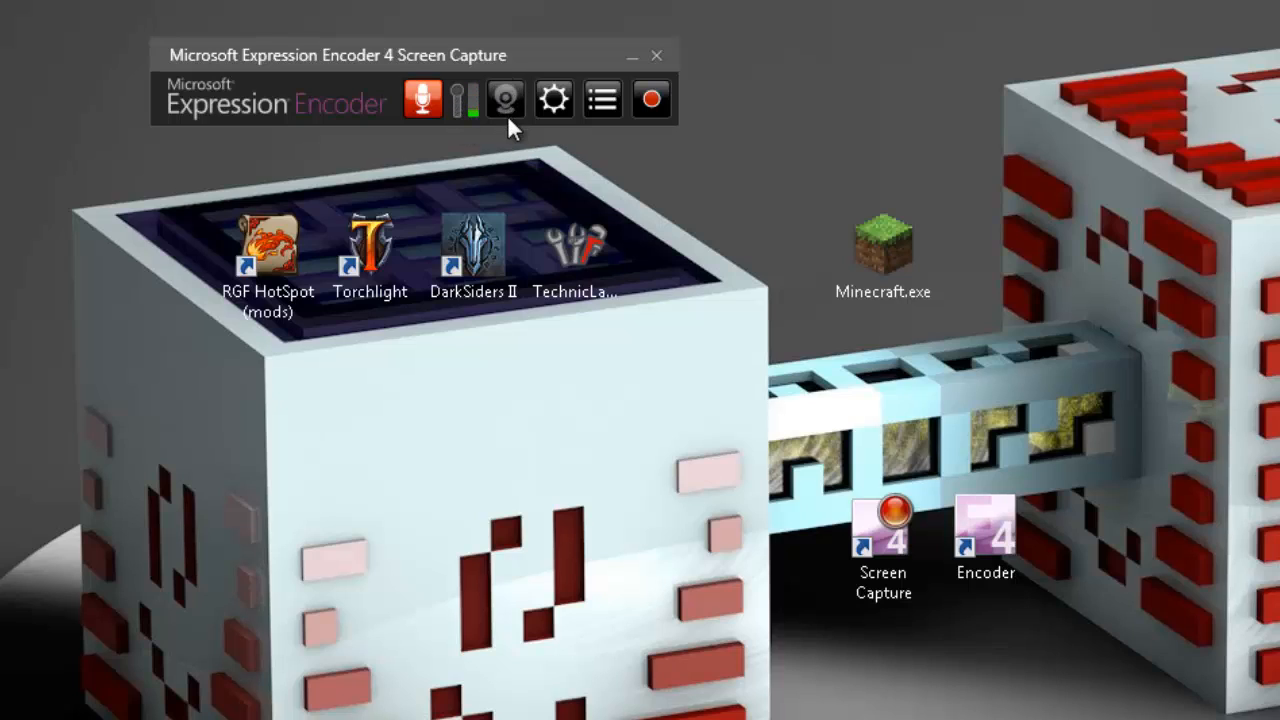
# In capture Settings, set the screen frame rate to 30 fps
pyautogui.click(556, 100)
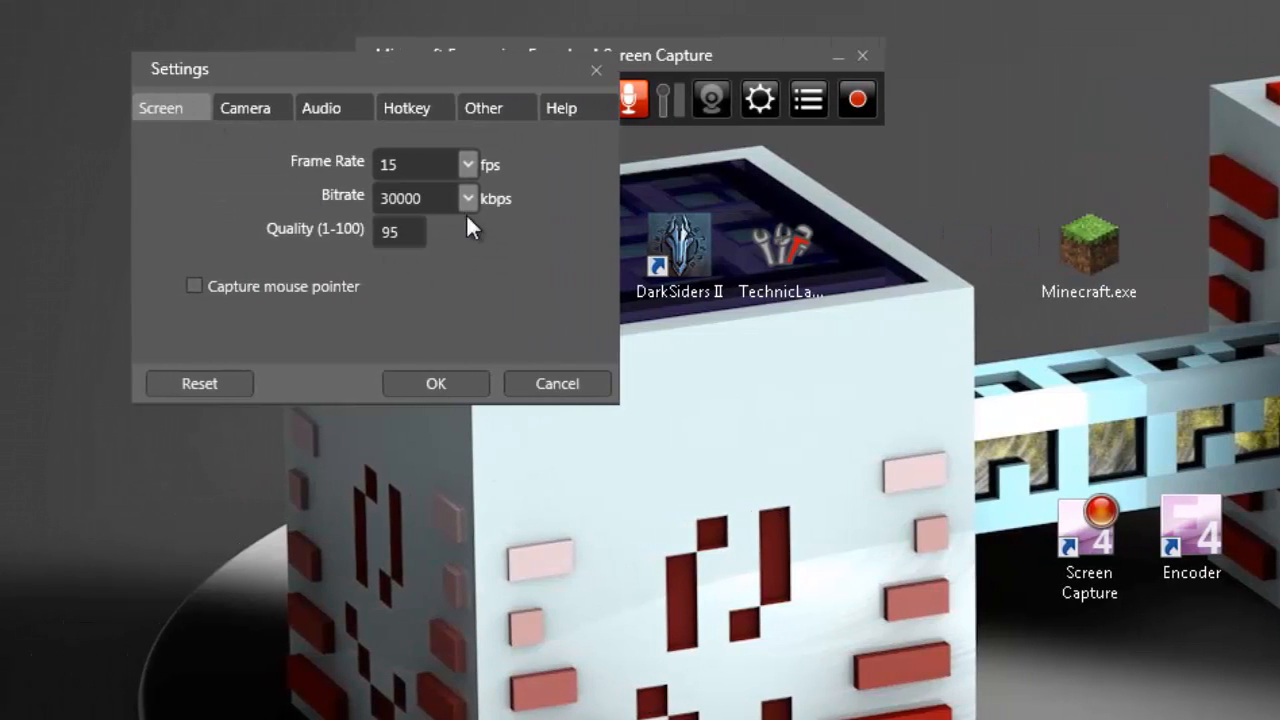
pyautogui.click(466, 166)
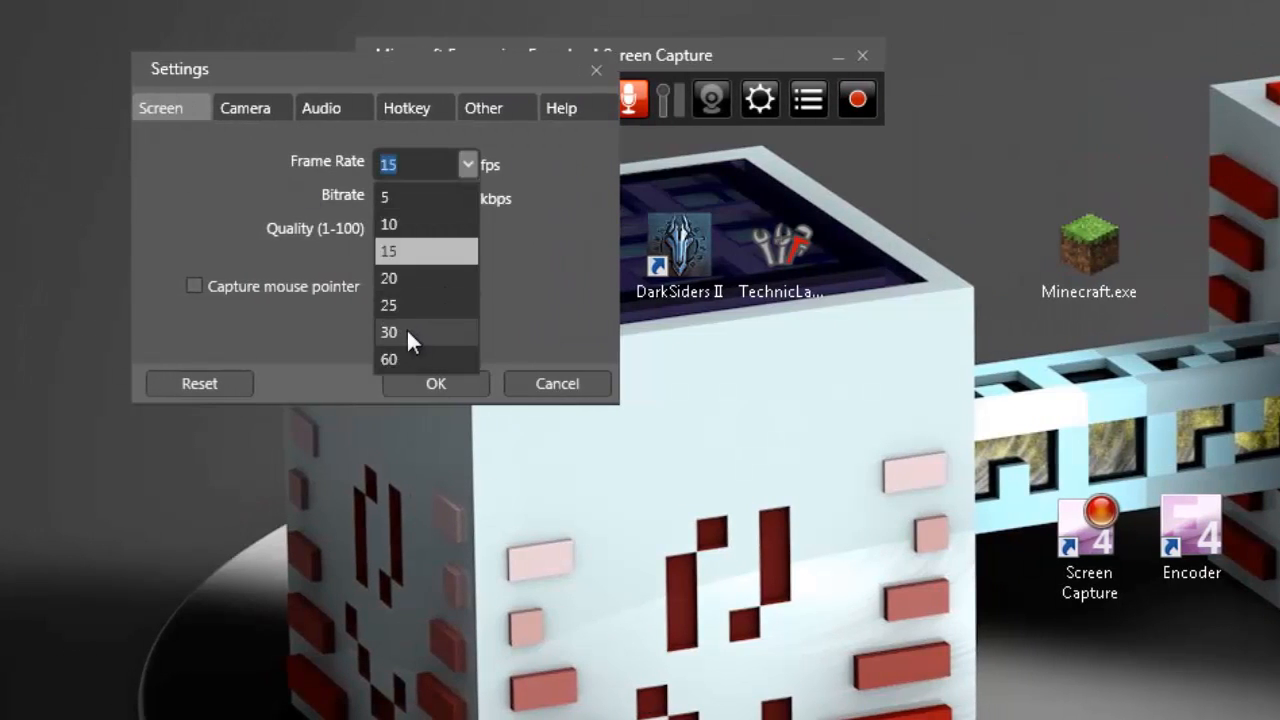
pyautogui.click(406, 329)
pyautogui.click(466, 166)
pyautogui.click(405, 333)
# Choose a 50000 kbps bitrate, quality 100, and keep mouse pointer capture off
pyautogui.click(468, 198)
pyautogui.click(415, 455)
pyautogui.click(466, 198)
pyautogui.click(416, 420)
pyautogui.click(416, 230)
pyautogui.write('100')
pyautogui.click(247, 286)
pyautogui.click(330, 288)
# On the Audio tab, enable both the Logitech USB Headset microphone and speakers as sources
pyautogui.click(230, 109)
pyautogui.click(334, 112)
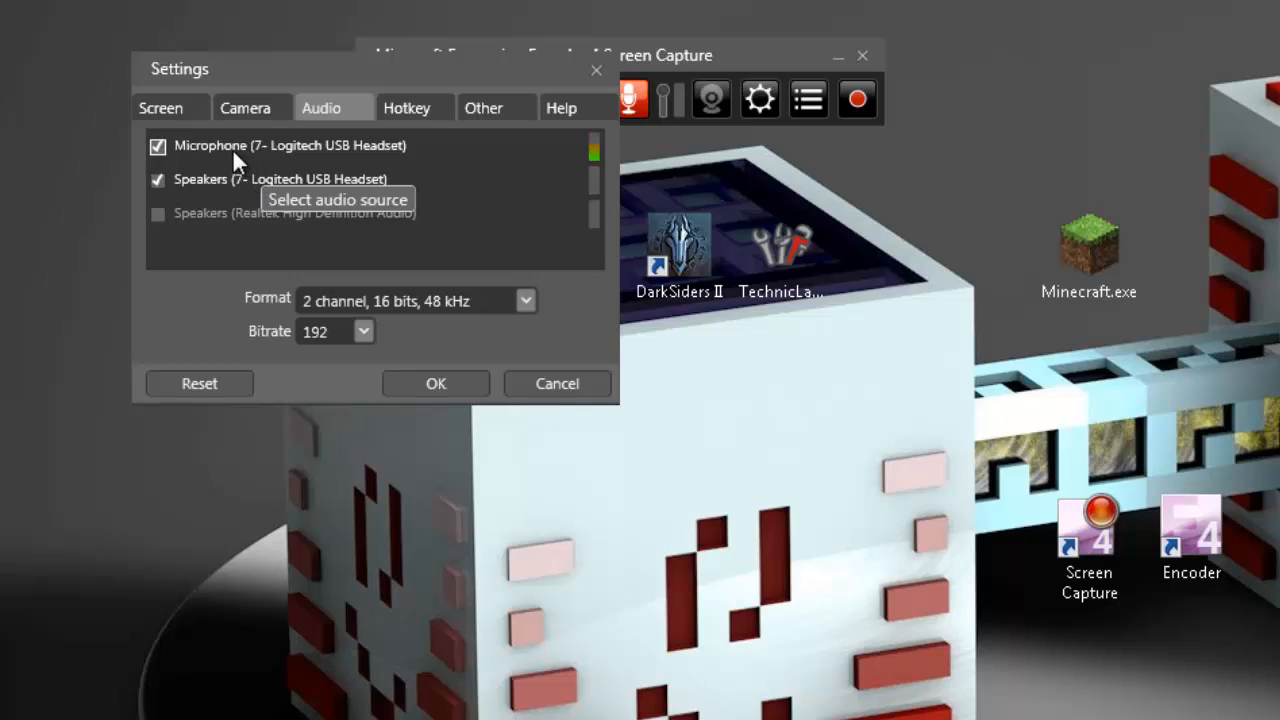
pyautogui.click(265, 178)
pyautogui.click(262, 148)
pyautogui.click(260, 178)
pyautogui.click(285, 148)
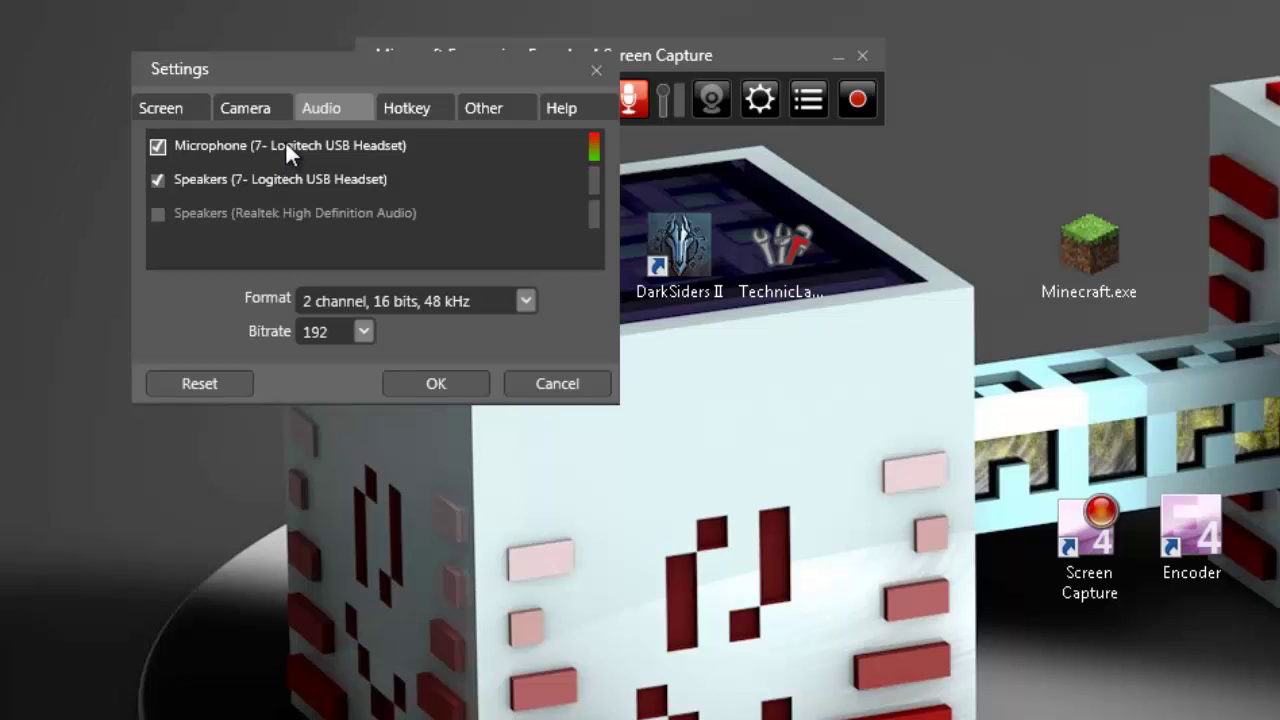
# Glance at the Hotkey tab and return to the audio source settings
pyautogui.click(418, 107)
pyautogui.click(330, 107)
# Review the Hotkey tab and highlight the Stop Recording hotkey
pyautogui.click(406, 108)
pyautogui.click(420, 210)
pyautogui.moveTo(405, 205); pyautogui.dragTo(252, 205)
# On the Other tab, leave webcam overlay off and the countdown before recording enabled
pyautogui.click(485, 103)
pyautogui.click(181, 327)
pyautogui.click(211, 330)
pyautogui.click(289, 191)
pyautogui.click(345, 194)
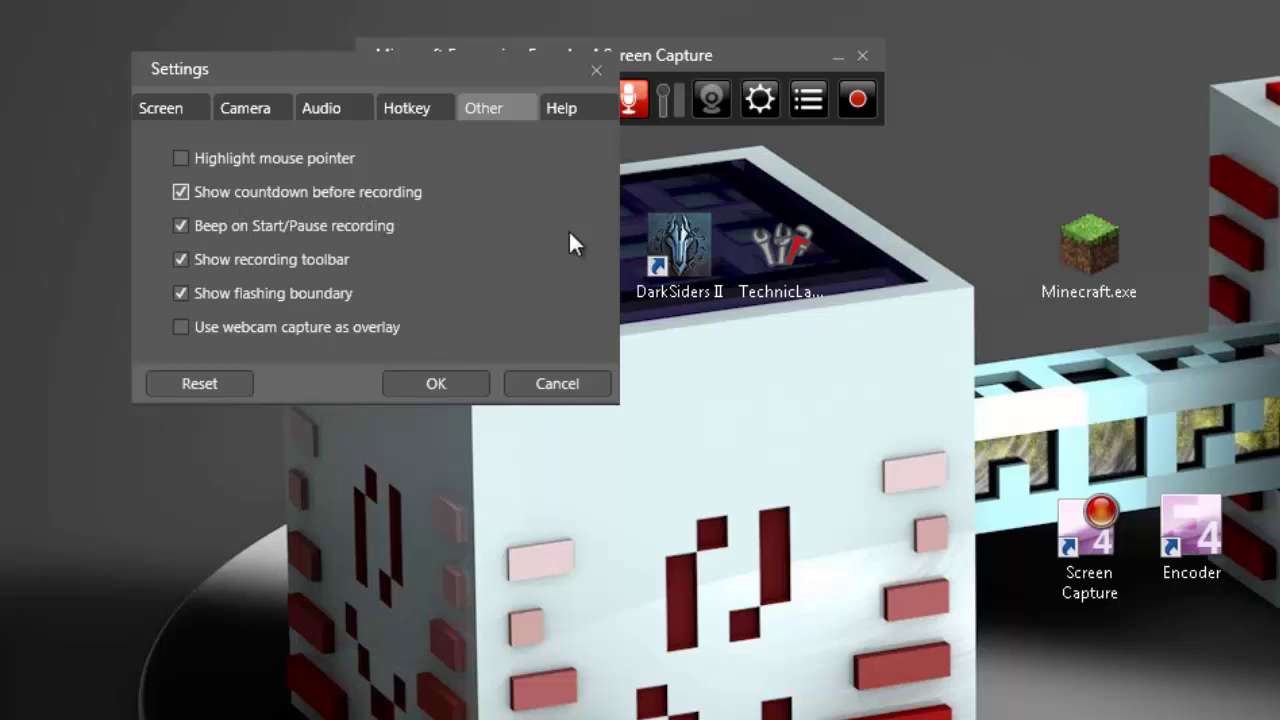
# Apply the settings, show the captures list and browse for a different output folder
pyautogui.click(445, 388)
pyautogui.click(806, 100)
pyautogui.moveTo(405, 154); pyautogui.dragTo(793, 160)
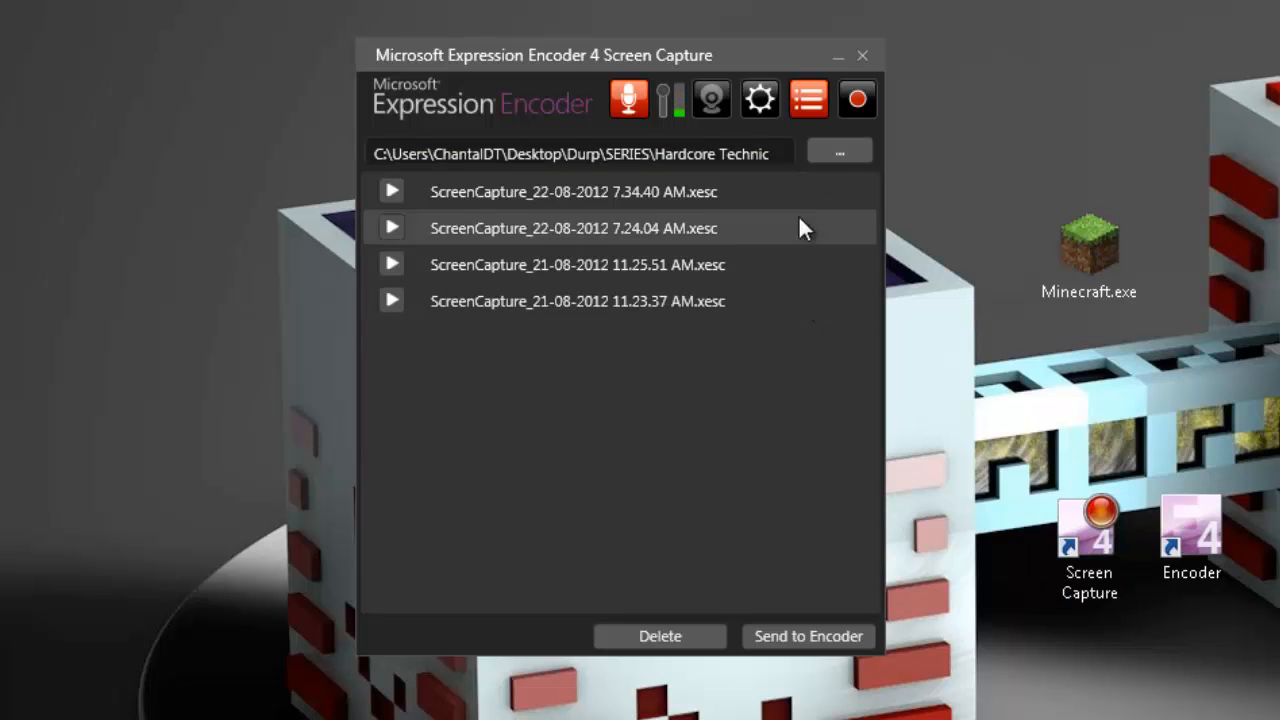
pyautogui.click(839, 153)
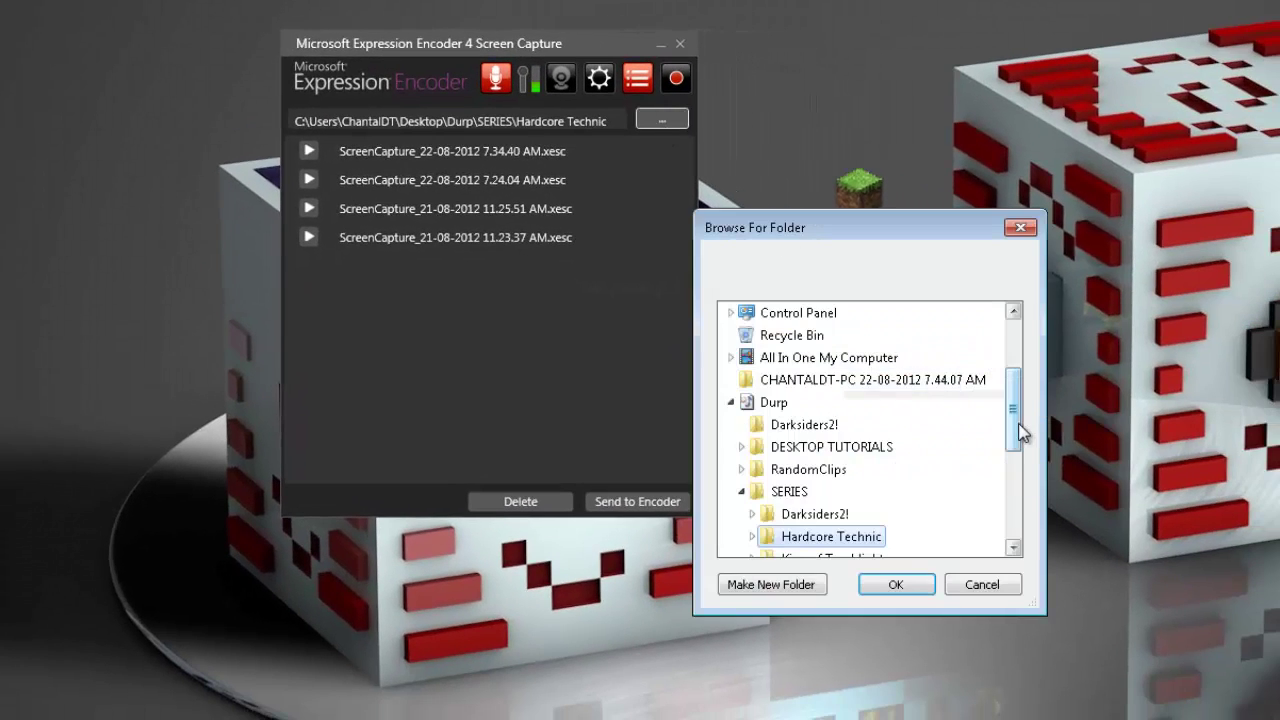
pyautogui.moveTo(1013, 408); pyautogui.dragTo(1013, 300)
# Create a Tut folder on the Desktop as the output folder and start a new recording
pyautogui.click(771, 313)
pyautogui.click(771, 584)
pyautogui.write('Tut')
pyautogui.press('Return')
pyautogui.click(897, 591)
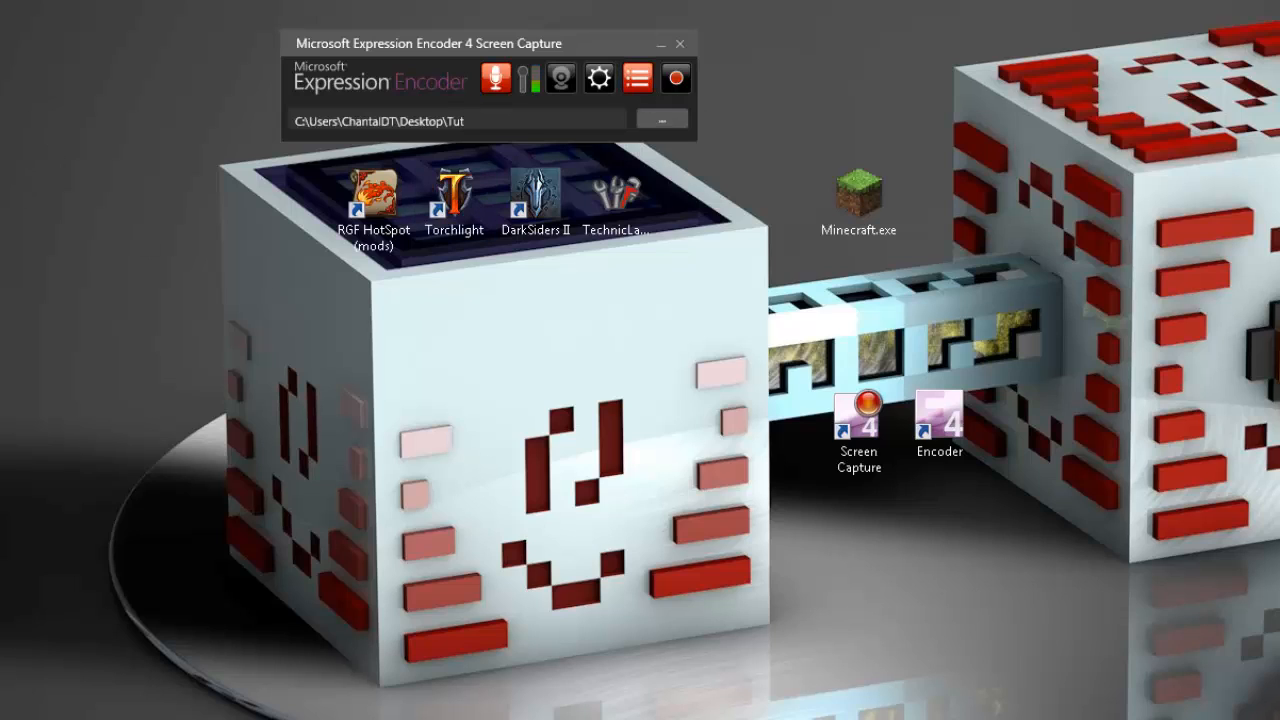
pyautogui.click(676, 78)
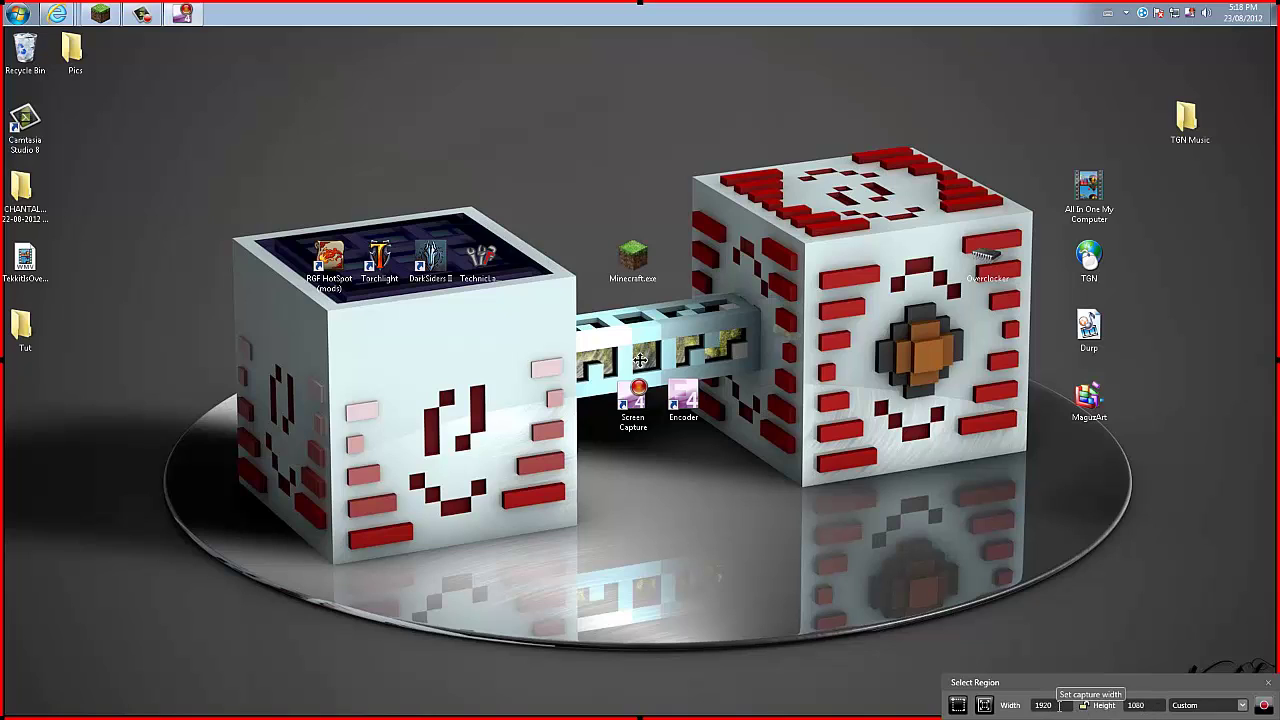
# Set the capture region to 1280 width and 720 height
pyautogui.doubleClick(1043, 705)
pyautogui.write('1280')
pyautogui.press('Return')
pyautogui.doubleClick(709, 705)
pyautogui.write('1')
pyautogui.write('20')
pyautogui.press('Return')
# Drag the region's corners away from the screen edge and restore the width to 1280
pyautogui.moveTo(856, 480)
pyautogui.mouseDown()
pyautogui.moveTo(1078, 628)
pyautogui.moveTo(1138, 645)
pyautogui.mouseUp()
pyautogui.moveTo(3, 4); pyautogui.dragTo(140, 78)
pyautogui.moveTo(140, 78); pyautogui.dragTo(128, 87)
pyautogui.click(912, 681)
pyautogui.press('Return')
pyautogui.press('Return')
pyautogui.doubleClick(748, 603)
# Move and resize the Minecraft window to fill the 1280×720 capture region
pyautogui.click(142, 13)
pyautogui.moveTo(569, 205)
pyautogui.mouseDown()
pyautogui.moveTo(313, 82)
pyautogui.moveTo(326, 78)
pyautogui.mouseUp()
pyautogui.moveTo(326, 78); pyautogui.dragTo(325, 75)
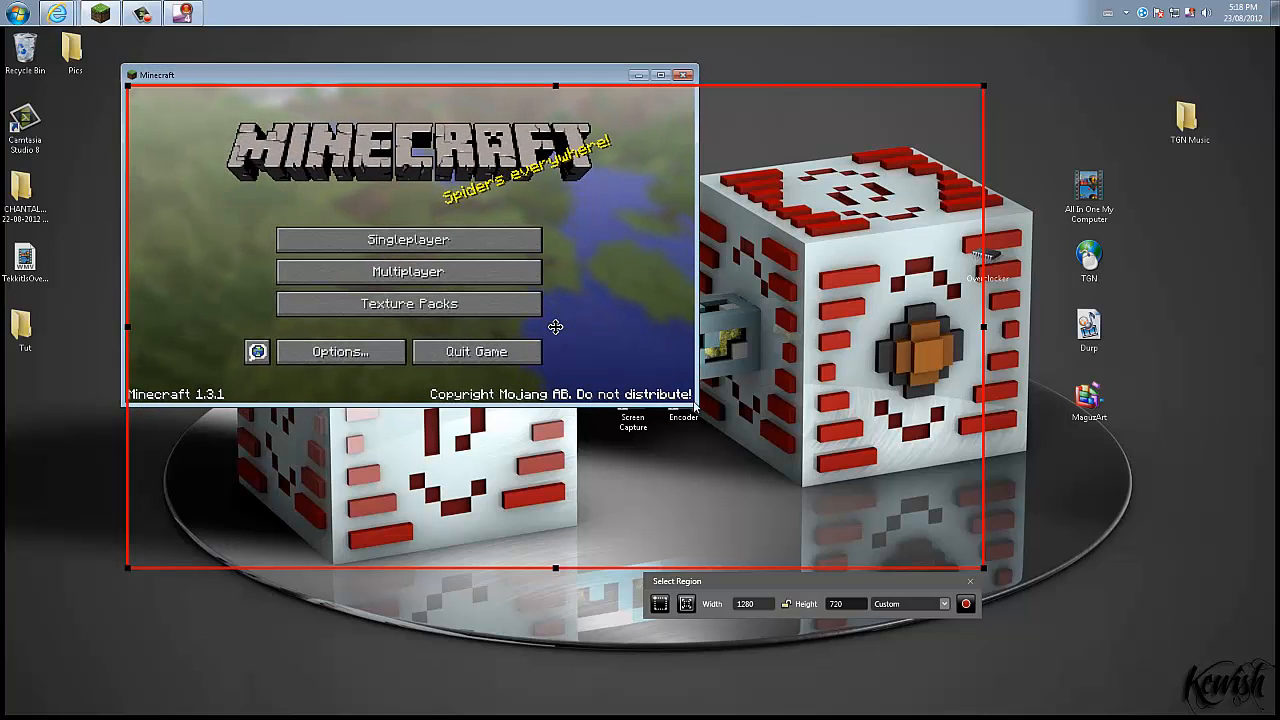
pyautogui.moveTo(120, 63); pyautogui.dragTo(990, 578)
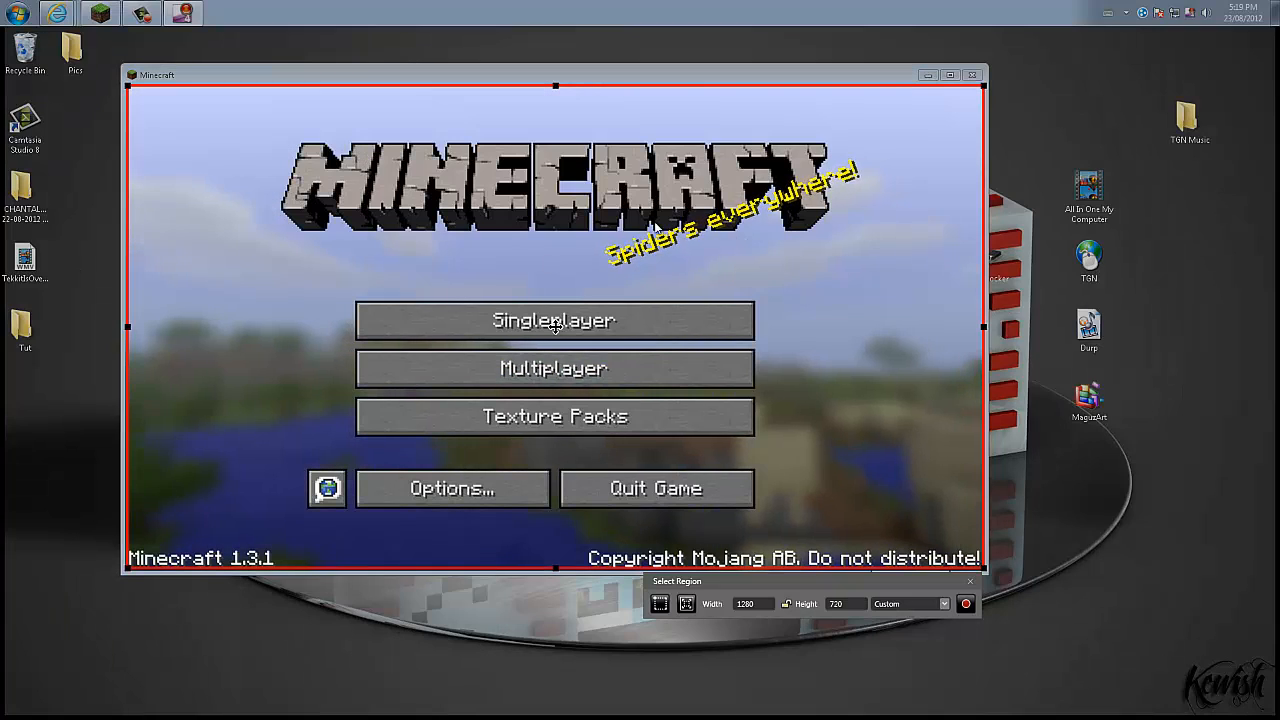
# Record the Minecraft menu, stop with Ctrl+Shift+F12, and return to the menu
pyautogui.click(966, 605)
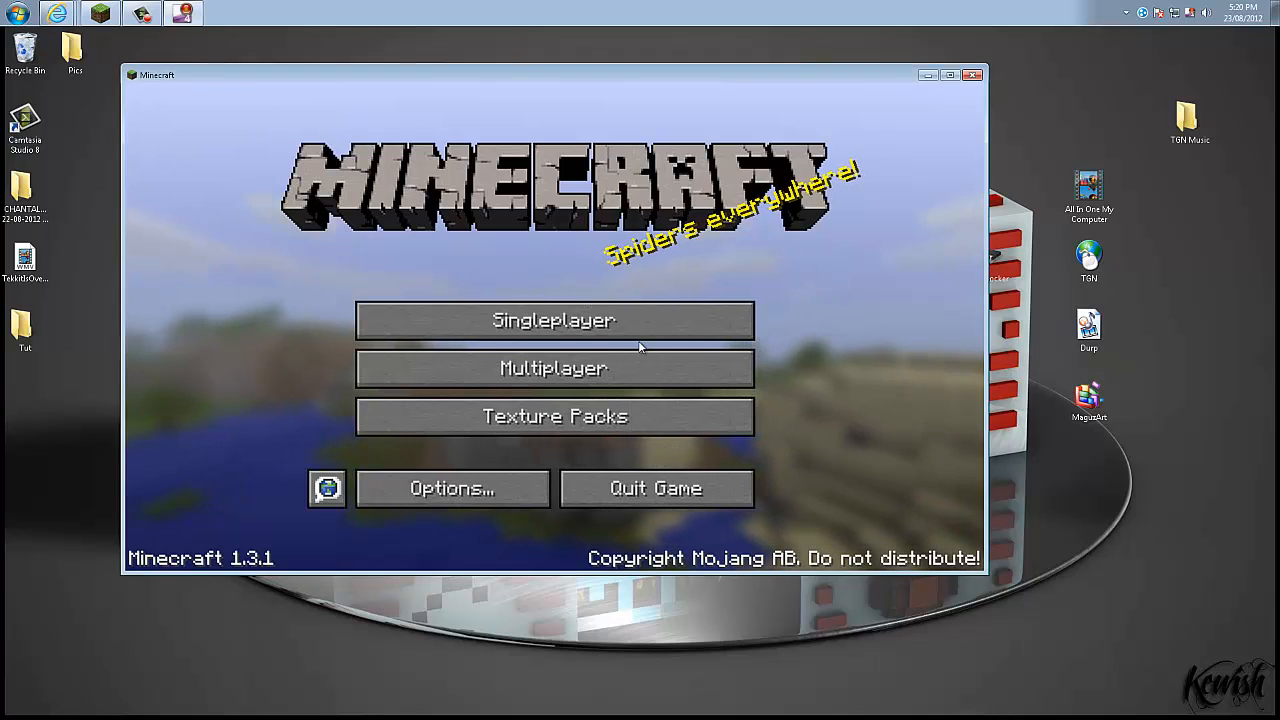
pyautogui.hotkey('ctrl', 'shift', 'F12')
pyautogui.click(487, 185)
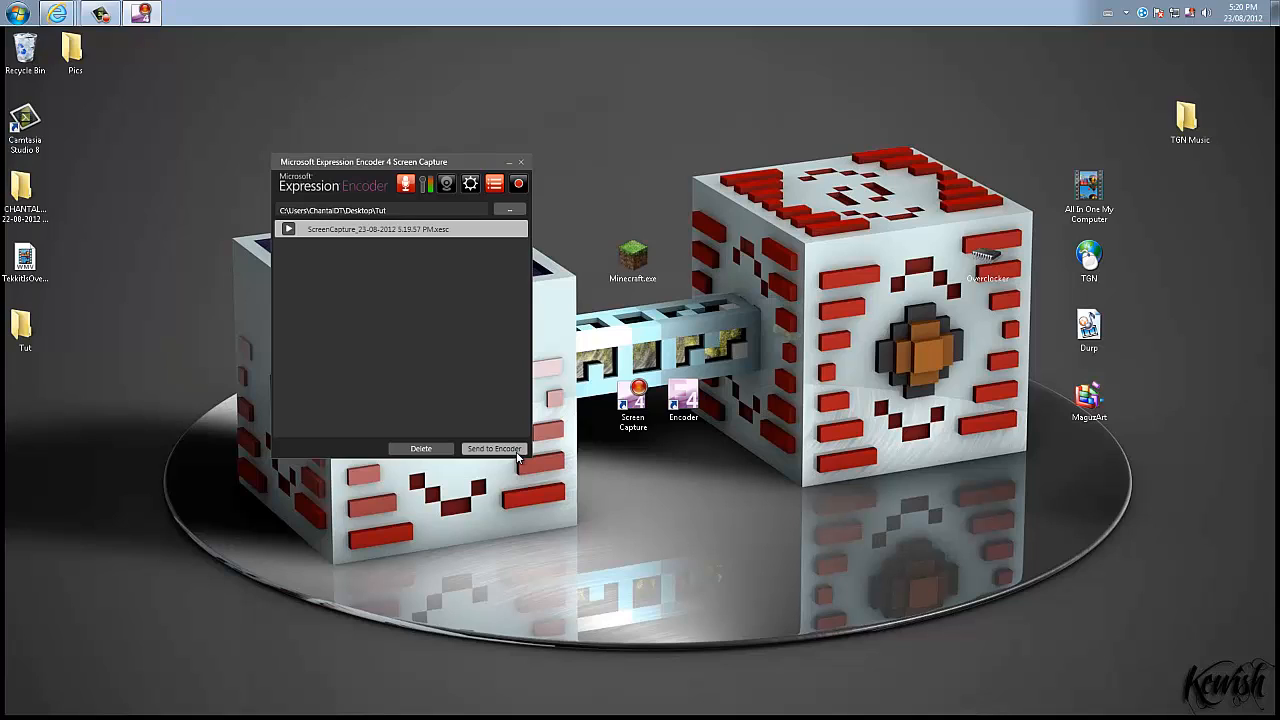
# Start a new Transcoding Project in the full Expression Encoder with the Minecraft capture loaded
pyautogui.click(673, 402)
pyautogui.doubleClick(635, 309)
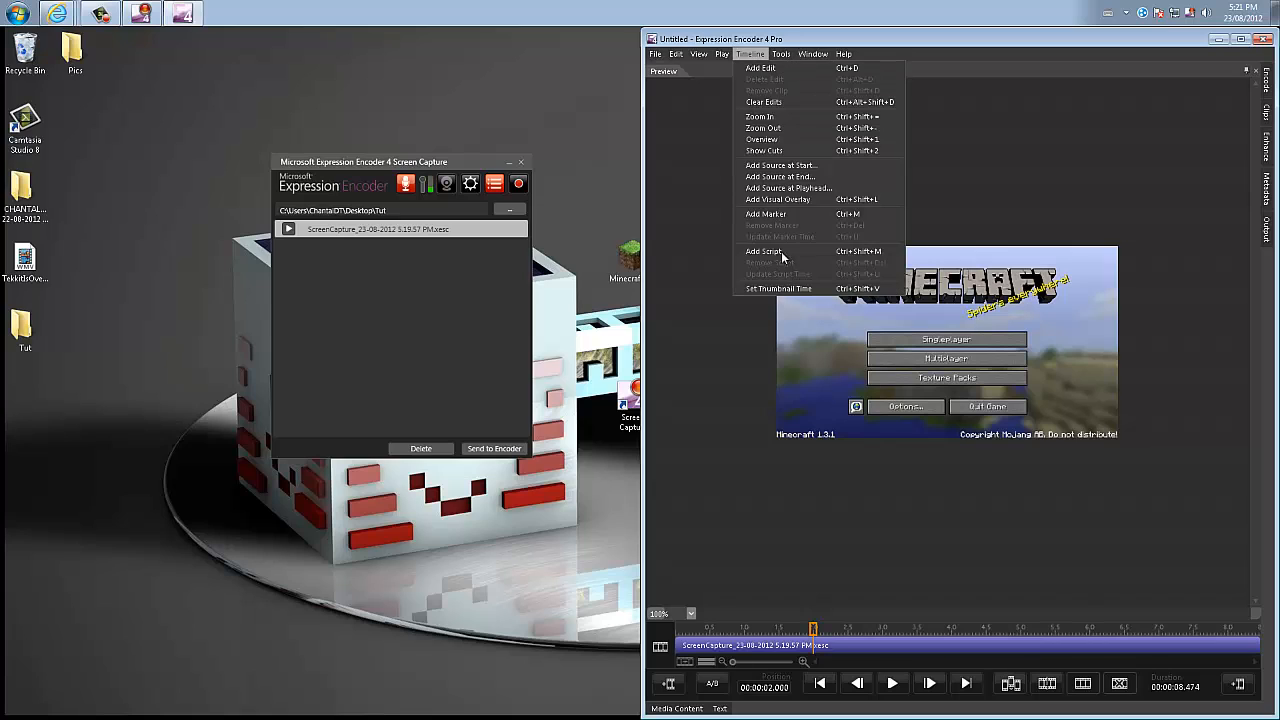
# Add the Minecraft capture from Desktop\Tut as a visual overlay
pyautogui.click(778, 200)
pyautogui.click(698, 118)
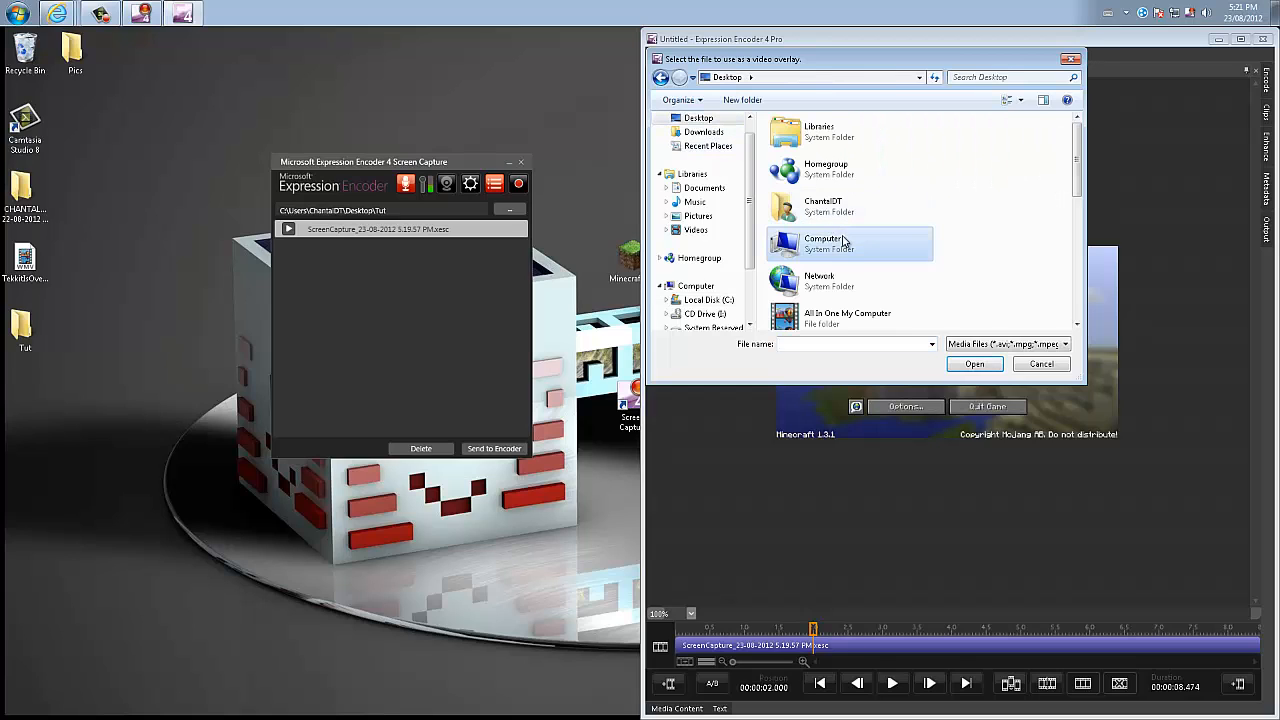
pyautogui.scroll(-3, 845, 242)
pyautogui.doubleClick(810, 275)
pyautogui.doubleClick(805, 150)
# Place the overlay in the video's upper-right corner and scrub to about 2.1 seconds
pyautogui.moveTo(993, 343); pyautogui.dragTo(995, 252)
pyautogui.moveTo(814, 610); pyautogui.dragTo(832, 610)
pyautogui.moveTo(832, 610); pyautogui.dragTo(820, 612)
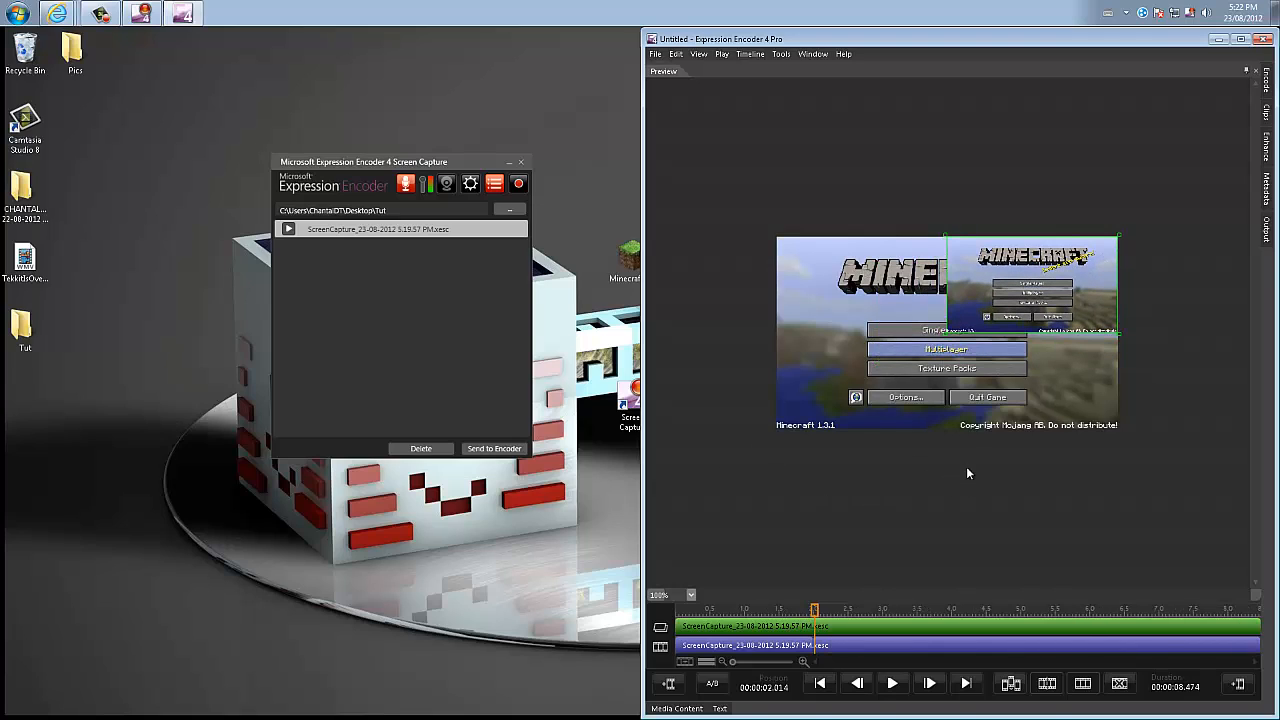
# Maximize the Encoder window to fill the screen
pyautogui.doubleClick(922, 45)
pyautogui.doubleClick(701, 227)
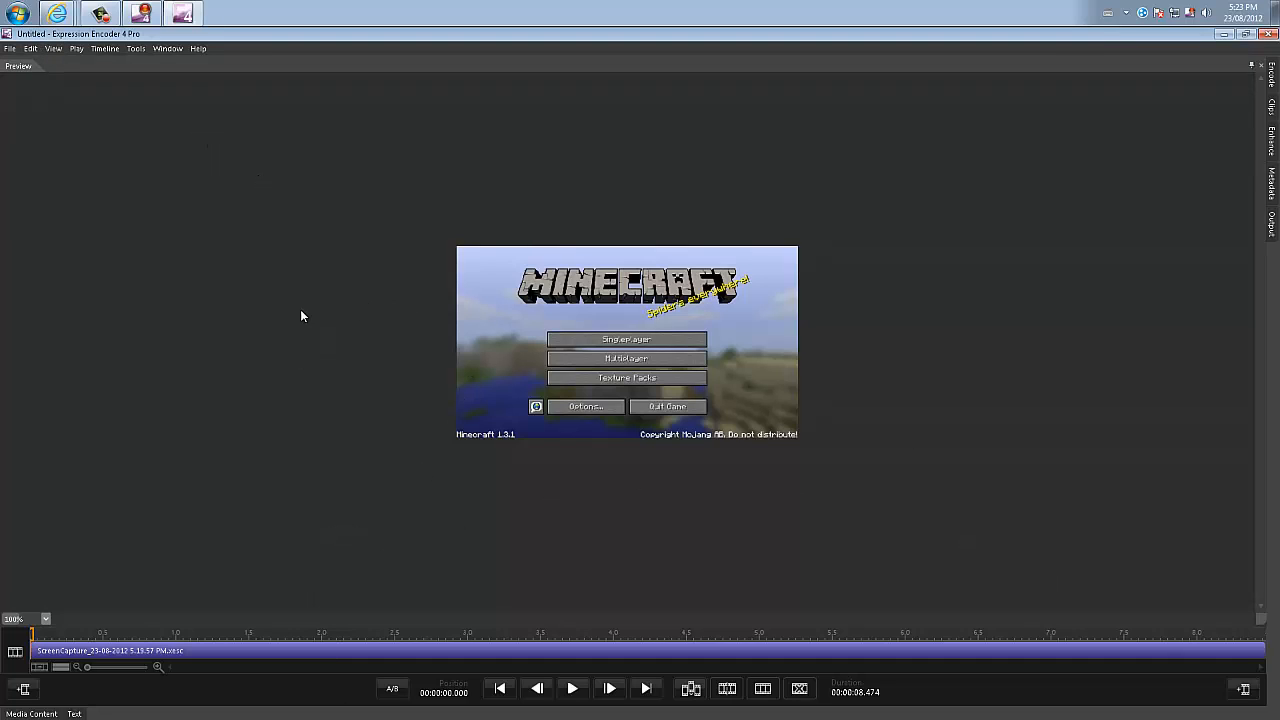
pyautogui.scroll(-3, 306, 339)
pyautogui.scroll(6, 306, 339)
pyautogui.scroll(-3, 306, 339)
pyautogui.scroll(-3, 309, 340)
pyautogui.scroll(2, 308, 345)
pyautogui.scroll(2, 308, 345)
# Browse the Encode, Enhance, Metadata and other side panels, returning to Encode
pyautogui.click(1271, 72)
pyautogui.click(1271, 105)
pyautogui.click(1271, 140)
pyautogui.click(1273, 185)
pyautogui.click(1273, 185)
pyautogui.click(1273, 140)
pyautogui.click(1273, 75)
# Toggle the Presets panel from the Window menu
pyautogui.click(55, 48)
pyautogui.click(193, 179)
# Scrub and briefly play the capture, settling the playhead around 4.4 seconds
pyautogui.moveTo(31, 633); pyautogui.dragTo(431, 633)
pyautogui.click(565, 689)
pyautogui.click(570, 689)
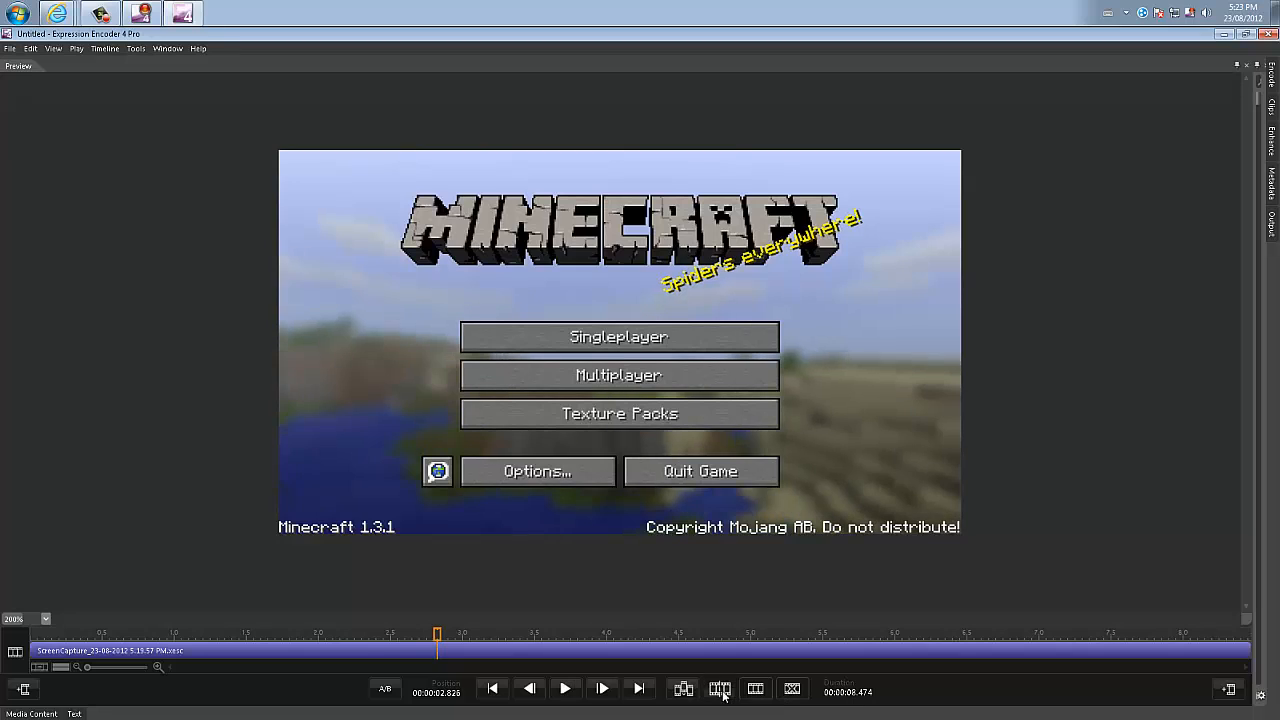
pyautogui.click(438, 636)
pyautogui.moveTo(438, 636); pyautogui.dragTo(453, 636)
pyautogui.moveTo(453, 636); pyautogui.dragTo(768, 636)
pyautogui.moveTo(768, 634); pyautogui.dragTo(727, 634)
pyautogui.click(667, 634)
# Remove the clip section under the playhead and scrub through the shortened capture
pyautogui.click(792, 689)
pyautogui.click(495, 630)
pyautogui.moveTo(491, 632)
pyautogui.mouseDown()
pyautogui.moveTo(678, 632)
pyautogui.moveTo(688, 649)
pyautogui.mouseUp()
pyautogui.click(689, 640)
pyautogui.moveTo(689, 640)
pyautogui.mouseDown()
pyautogui.moveTo(1042, 638)
pyautogui.moveTo(3, 630)
pyautogui.mouseUp()
# Look through the File menu, select and deselect the clip, and return to the timeline start
pyautogui.click(10, 48)
pyautogui.click(62, 464)
pyautogui.click(10, 48)
pyautogui.click(193, 524)
pyautogui.click(55, 652)
pyautogui.click(40, 642)
pyautogui.moveTo(34, 636); pyautogui.dragTo(52, 636)
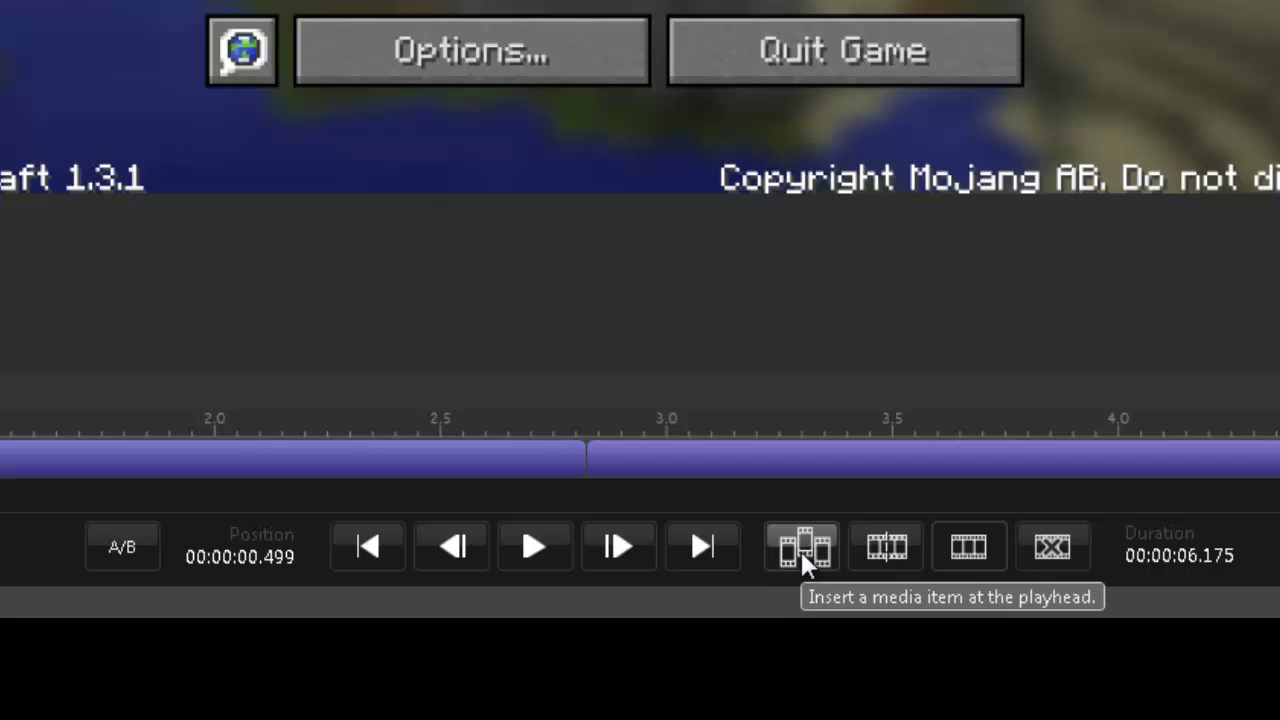
# Insert the capture again as a second clip, giving a 14.649-second timeline
pyautogui.click(805, 548)
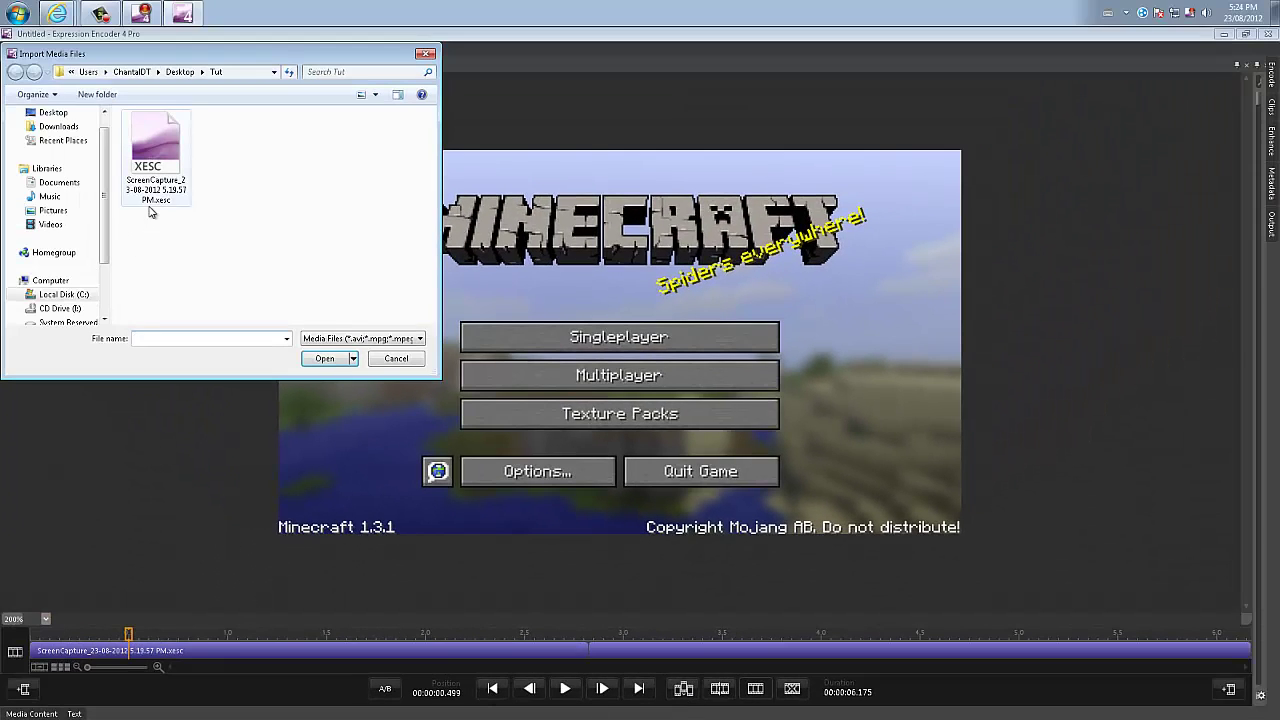
pyautogui.doubleClick(156, 160)
pyautogui.moveTo(130, 636)
pyautogui.mouseDown()
pyautogui.moveTo(220, 636)
pyautogui.moveTo(102, 640)
pyautogui.moveTo(764, 636)
pyautogui.moveTo(3, 652)
pyautogui.moveTo(976, 640)
pyautogui.moveTo(805, 640)
pyautogui.mouseUp()
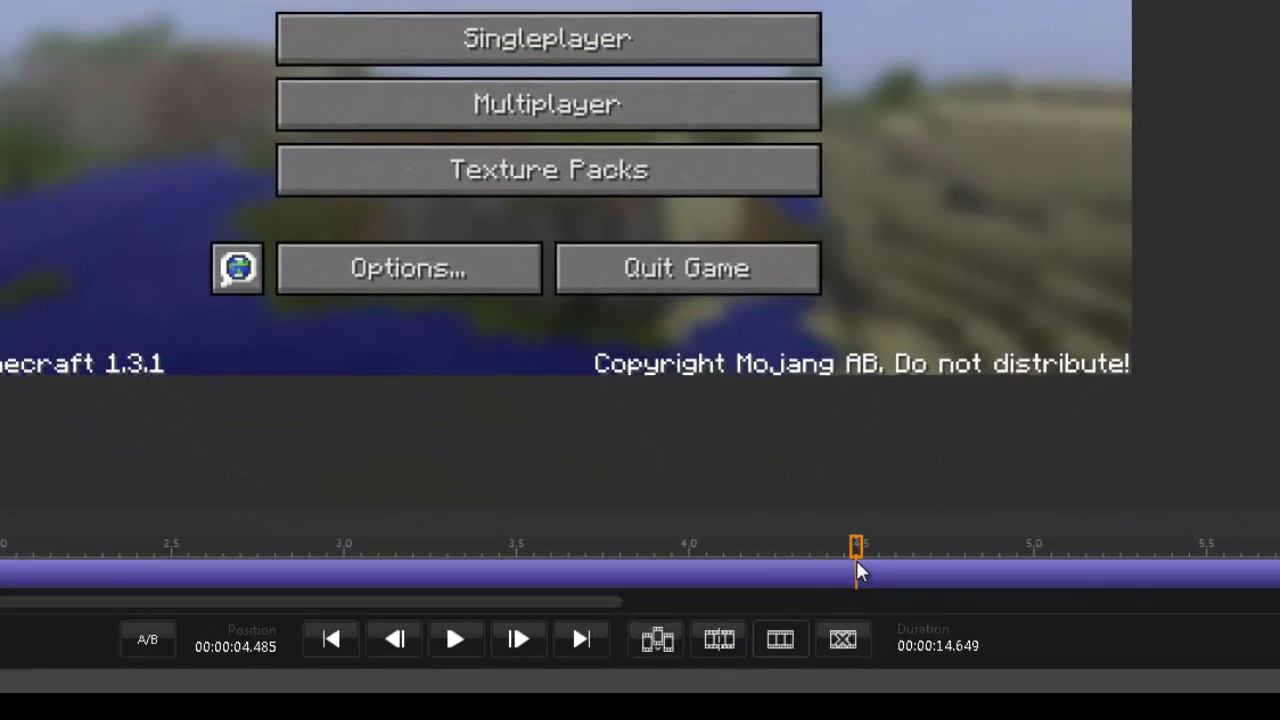
# Trim the clip at about 4.3 seconds, then undo the trimming edits
pyautogui.moveTo(860, 572); pyautogui.dragTo(866, 572)
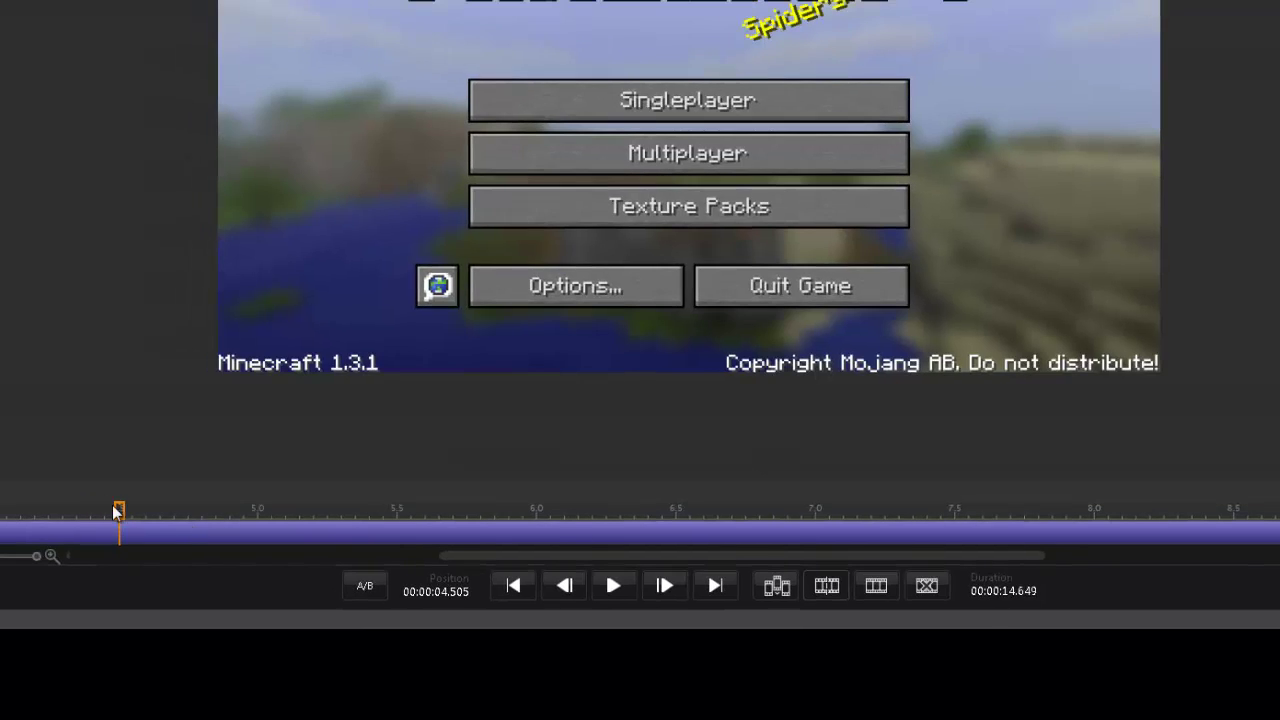
pyautogui.moveTo(119, 512); pyautogui.dragTo(76, 512)
pyautogui.click(926, 586)
pyautogui.moveTo(570, 556); pyautogui.dragTo(398, 558)
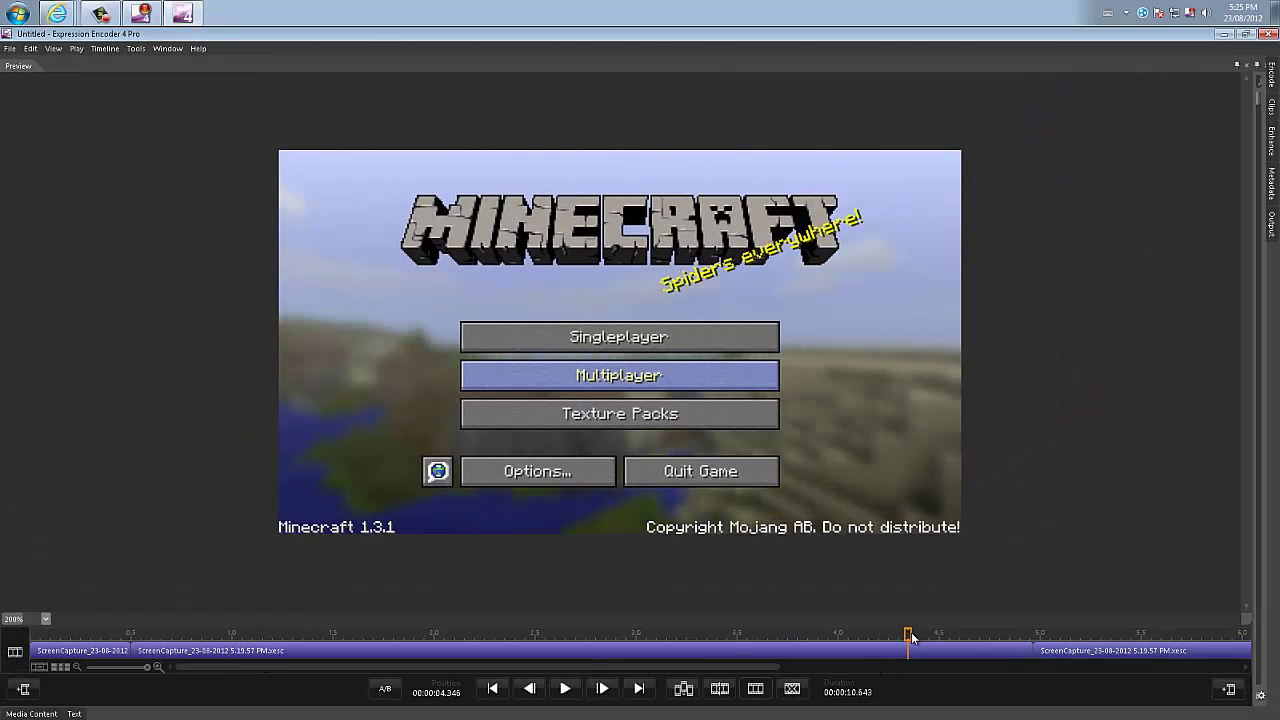
pyautogui.moveTo(907, 632); pyautogui.dragTo(13, 620)
pyautogui.press('Delete')
# Start a new project and import the original 8.474-second Minecraft capture
pyautogui.hotkey('ctrl', 'n')
pyautogui.click(10, 48)
pyautogui.click(26, 134)
pyautogui.doubleClick(160, 155)
# In the Enhance settings, try Volume Leveling then leave it off and set the audio volume to 1.2
pyautogui.click(1271, 75)
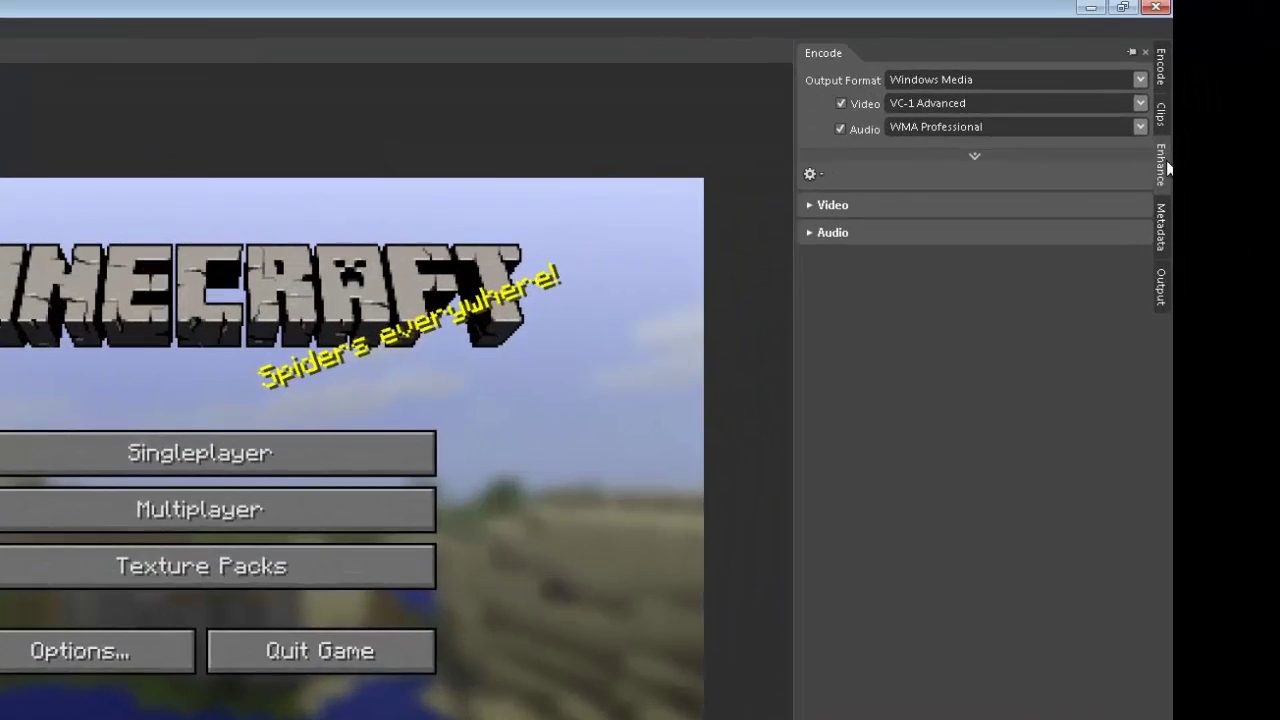
pyautogui.click(1163, 165)
pyautogui.click(657, 363)
pyautogui.click(657, 363)
pyautogui.moveTo(657, 387); pyautogui.dragTo(661, 393)
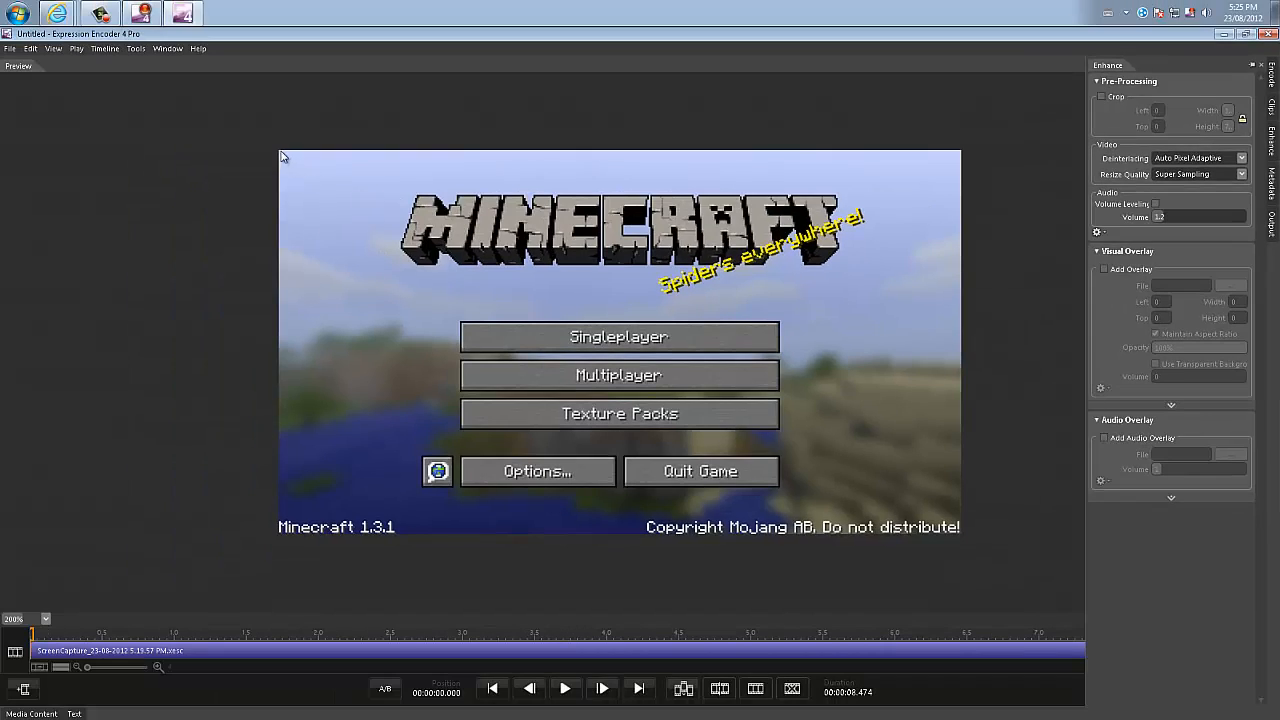
# Crop the frame in from its top-right corner, then show the Windows Media VC-1/WMA output options
pyautogui.click(1102, 97)
pyautogui.moveTo(962, 151); pyautogui.dragTo(942, 168)
pyautogui.click(1271, 72)
pyautogui.click(1145, 135)
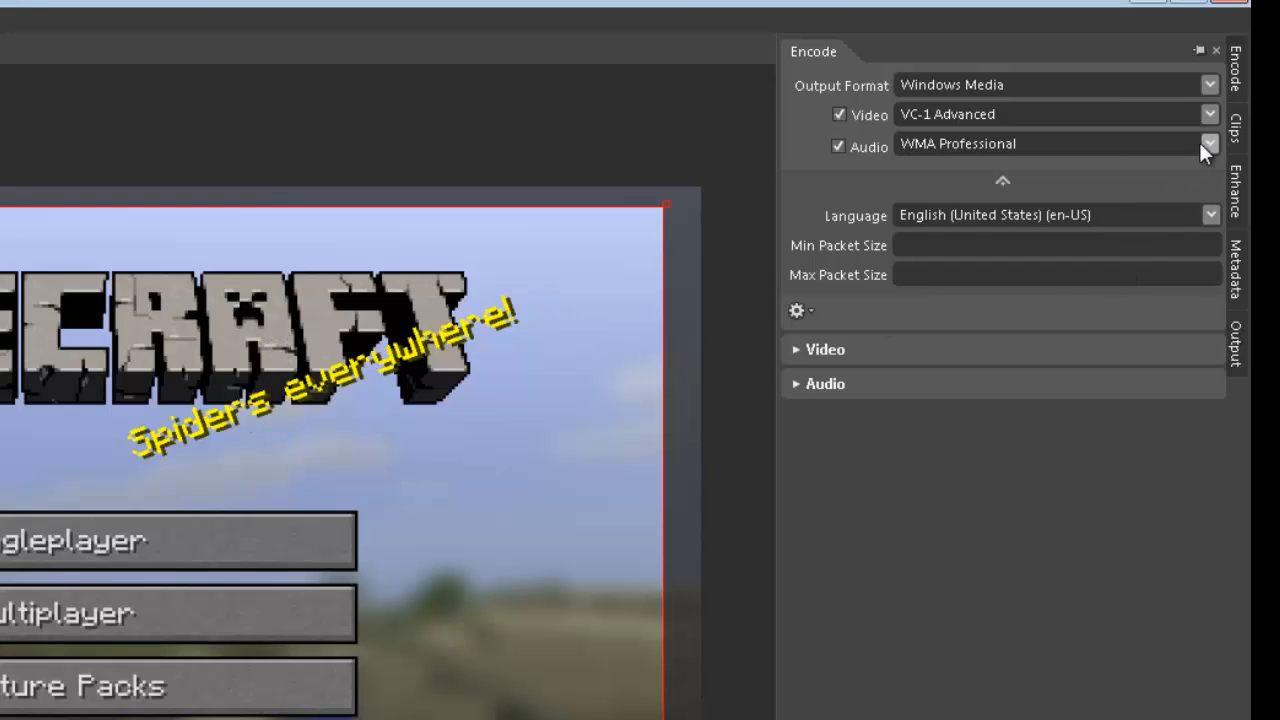
# Expand the video and VC-1 settings and set a custom output width of 1280 (height 720)
pyautogui.click(798, 350)
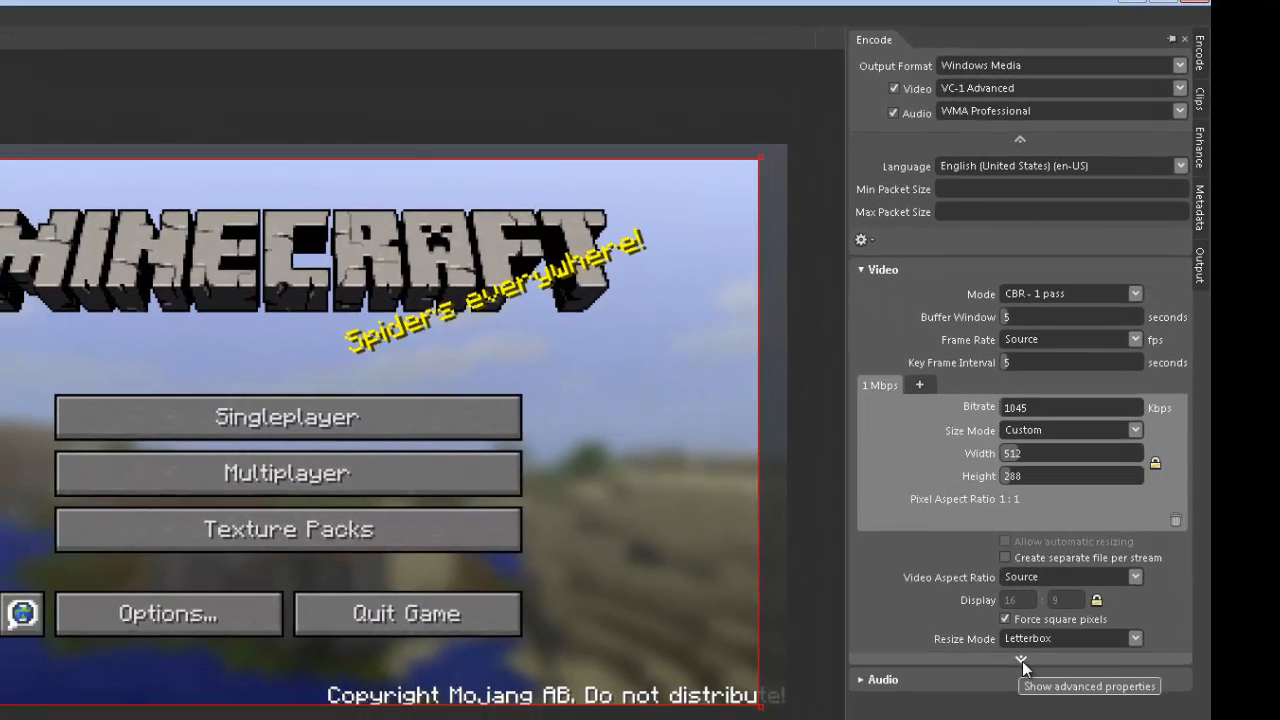
pyautogui.click(1022, 659)
pyautogui.scroll(-3, 1058, 600)
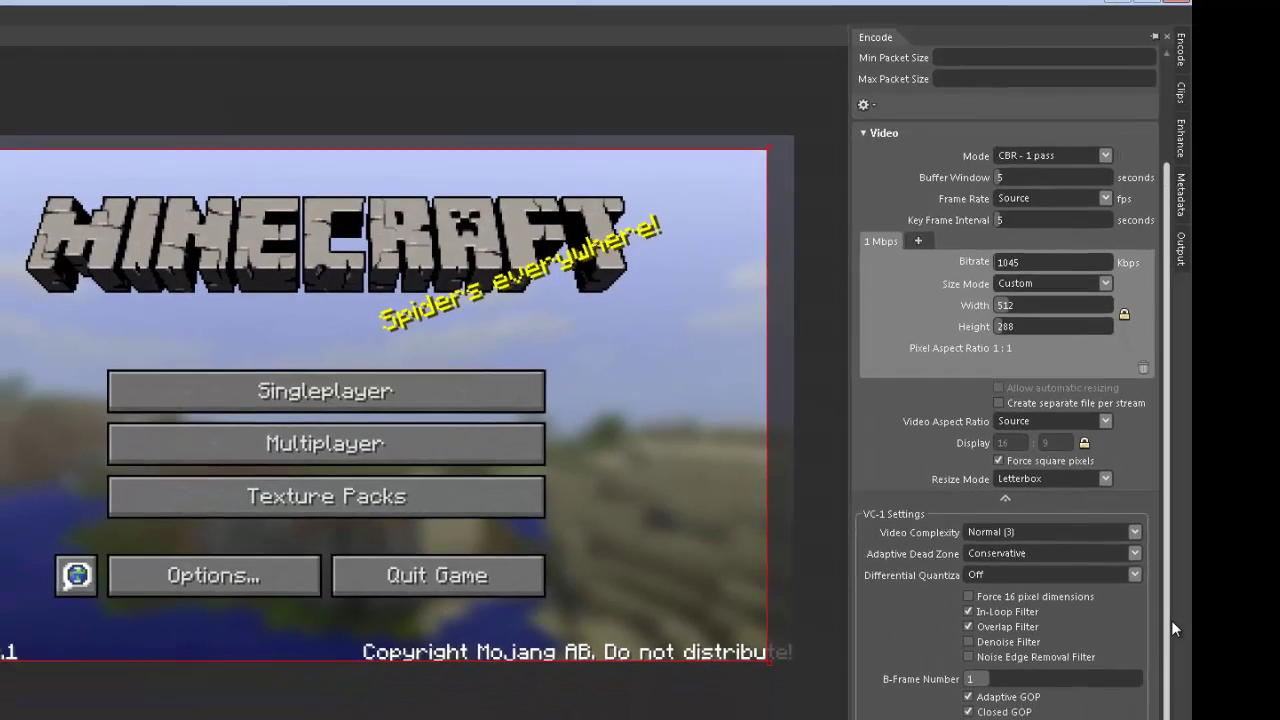
pyautogui.scroll(3, 1100, 500)
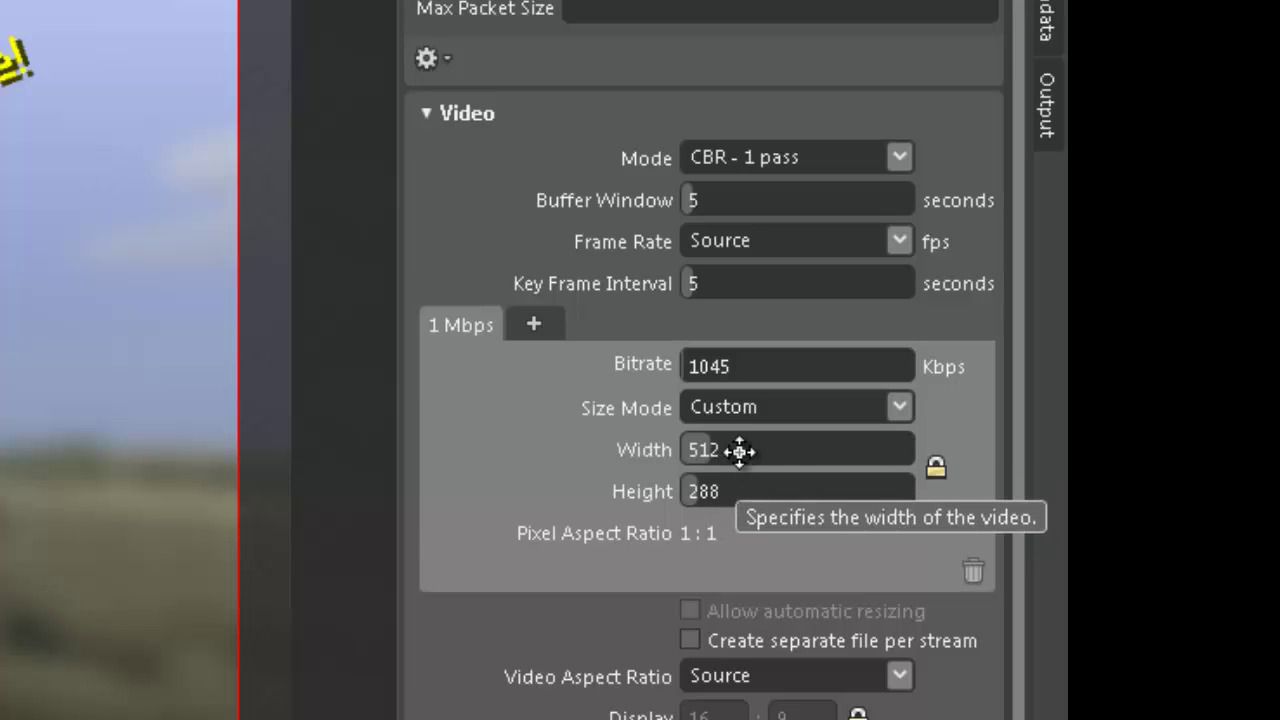
pyautogui.doubleClick(740, 450)
pyautogui.click(784, 395)
pyautogui.click(785, 401)
pyautogui.click(715, 443)
pyautogui.doubleClick(789, 452)
pyautogui.click(820, 460)
pyautogui.press('BackSpace')
pyautogui.press('BackSpace')
pyautogui.write('80')
pyautogui.press('Return')
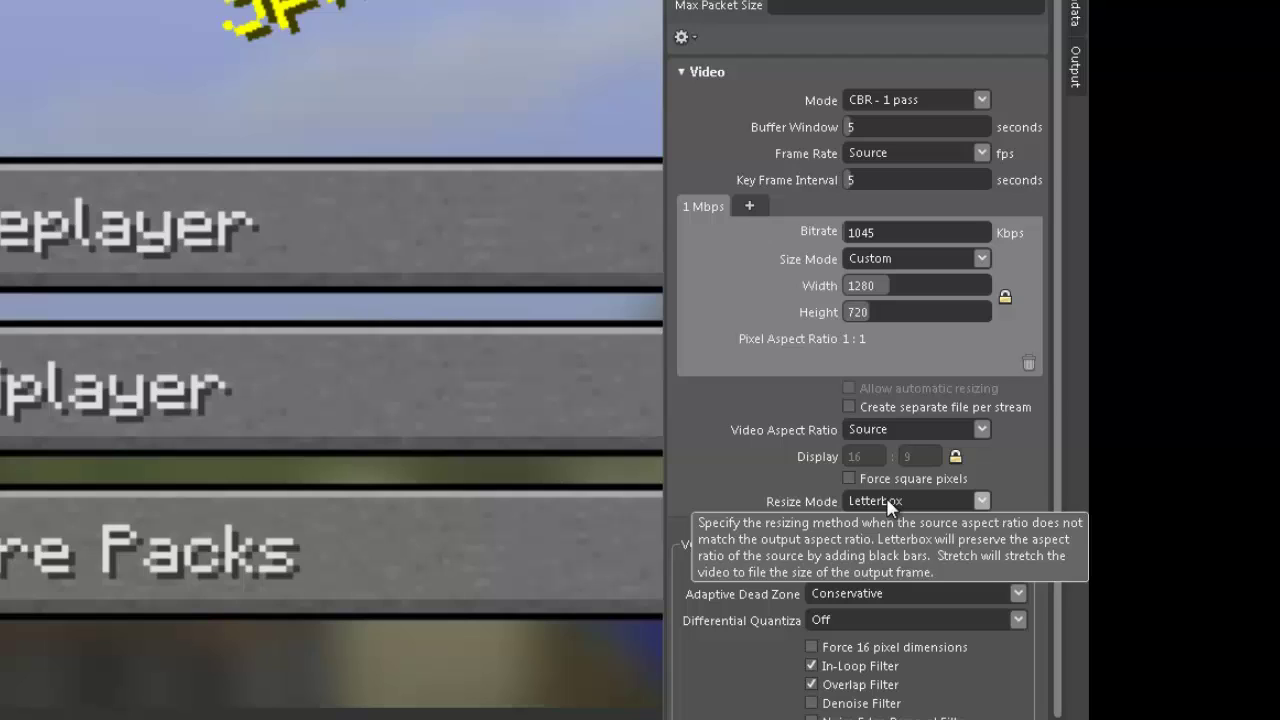
# Set Resize Mode to Stretch, adjust square-pixel and aspect-ratio options, and re-commit the 1280 width
pyautogui.click(886, 498)
pyautogui.click(886, 520)
pyautogui.click(886, 499)
pyautogui.click(890, 522)
pyautogui.click(849, 479)
pyautogui.click(955, 458)
pyautogui.doubleClick(866, 286)
pyautogui.press('BackSpace')
pyautogui.write('1')
pyautogui.press('Tab')
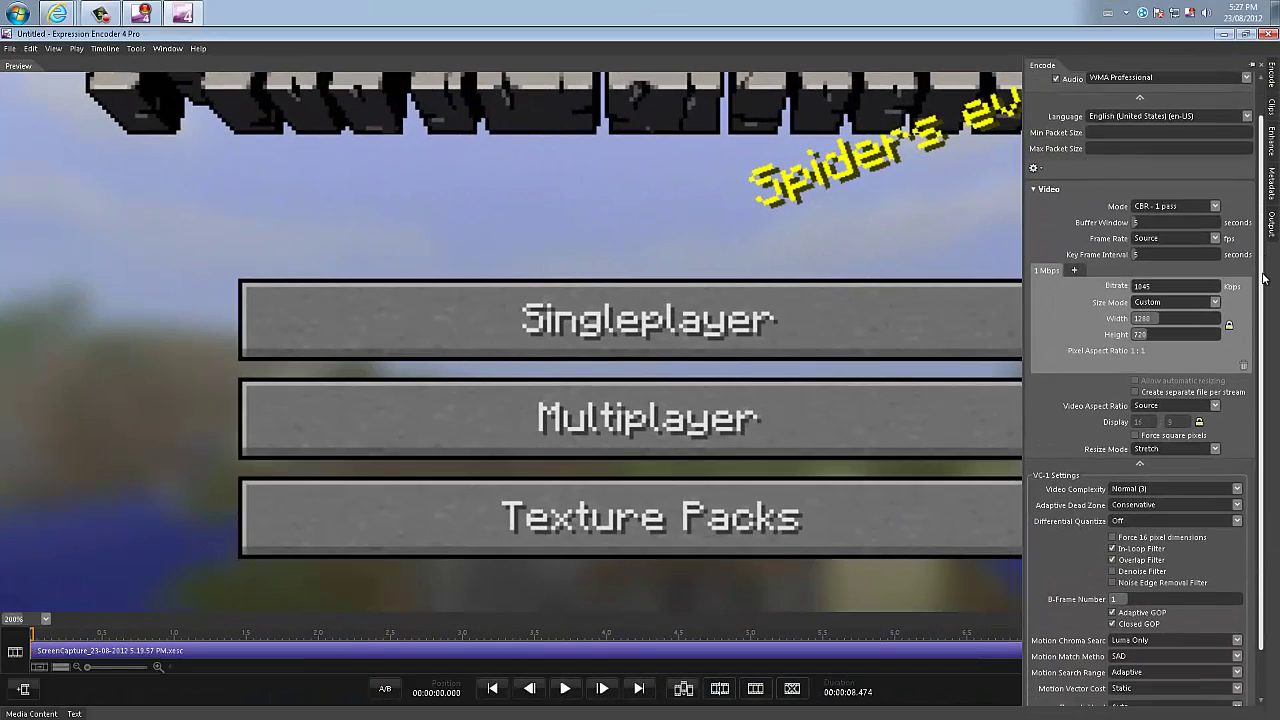
pyautogui.scroll(-2, 1263, 278)
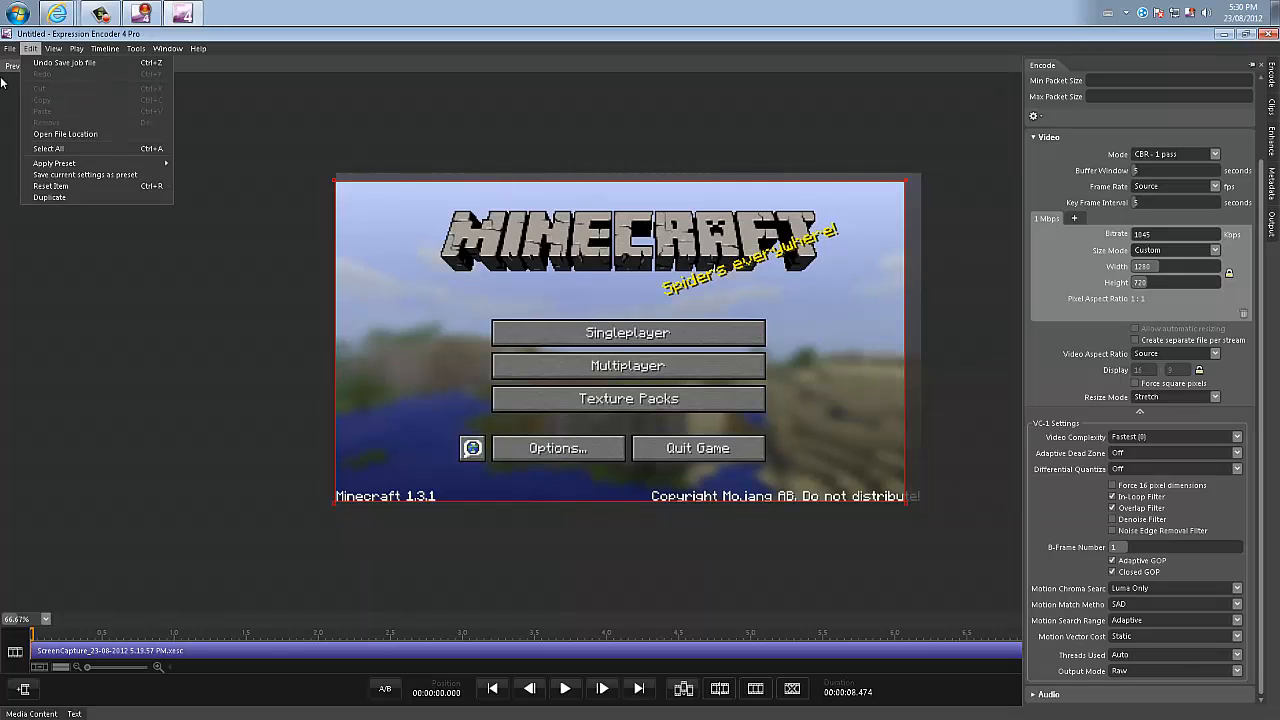
# Encode the clip and review the video complexity choice afterwards
pyautogui.click(26, 148)
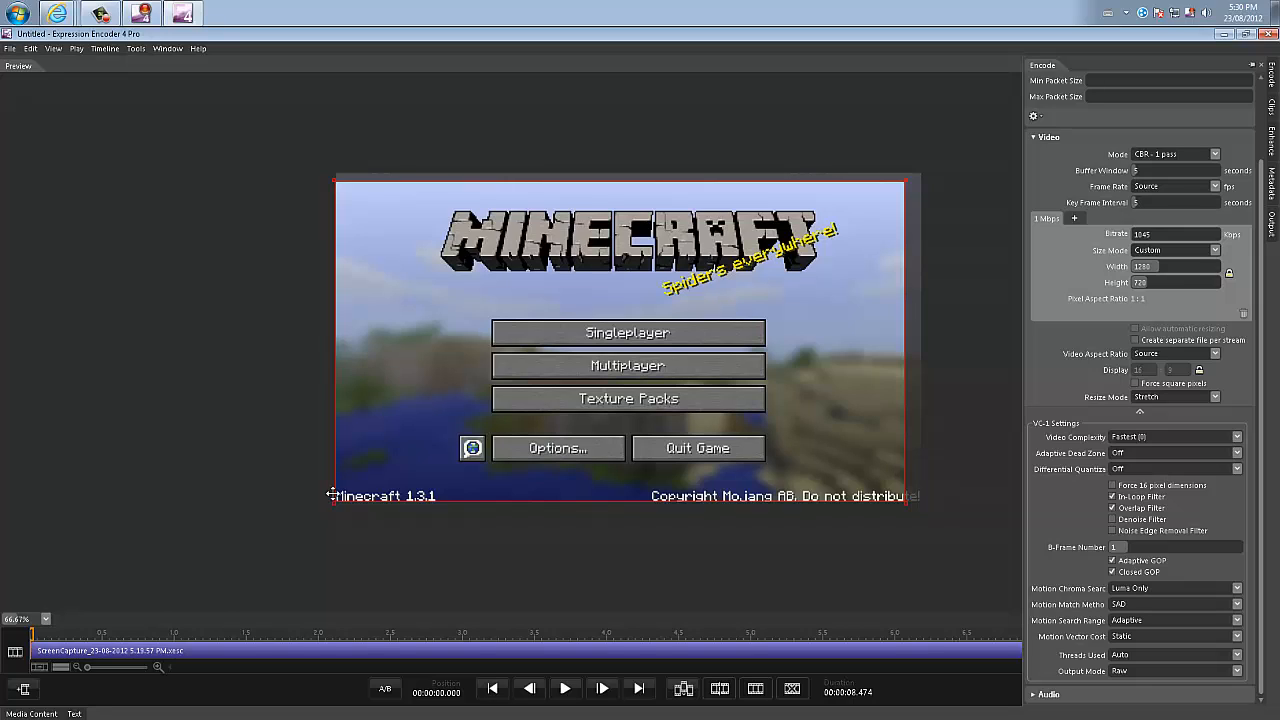
pyautogui.click(10, 48)
pyautogui.click(1198, 437)
pyautogui.click(1140, 437)
# Quit Expression Encoder, answering the save-changes prompt
pyautogui.click(1268, 34)
pyautogui.click(640, 390)
# Open the dated output folder in TutWMA and play the encoded TutTest.wmv in Media Player
pyautogui.doubleClick(22, 400)
pyautogui.doubleClick(497, 133)
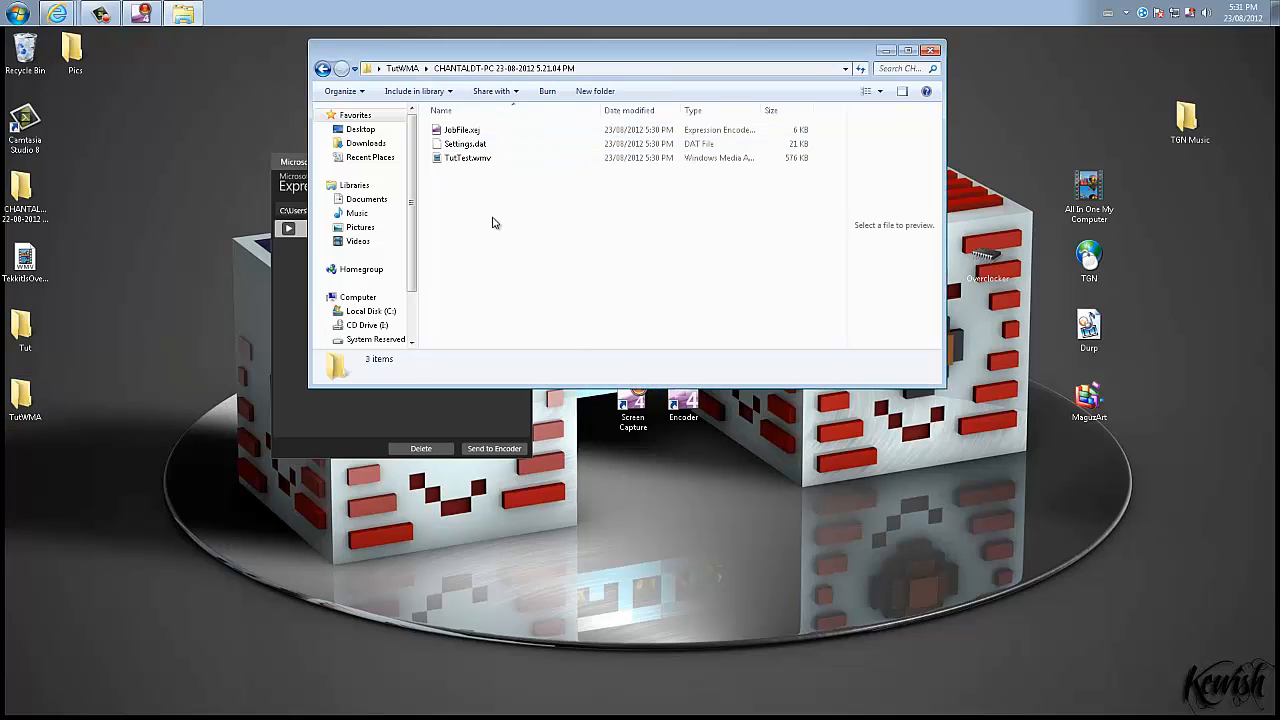
pyautogui.click(466, 158)
pyautogui.press('Return')
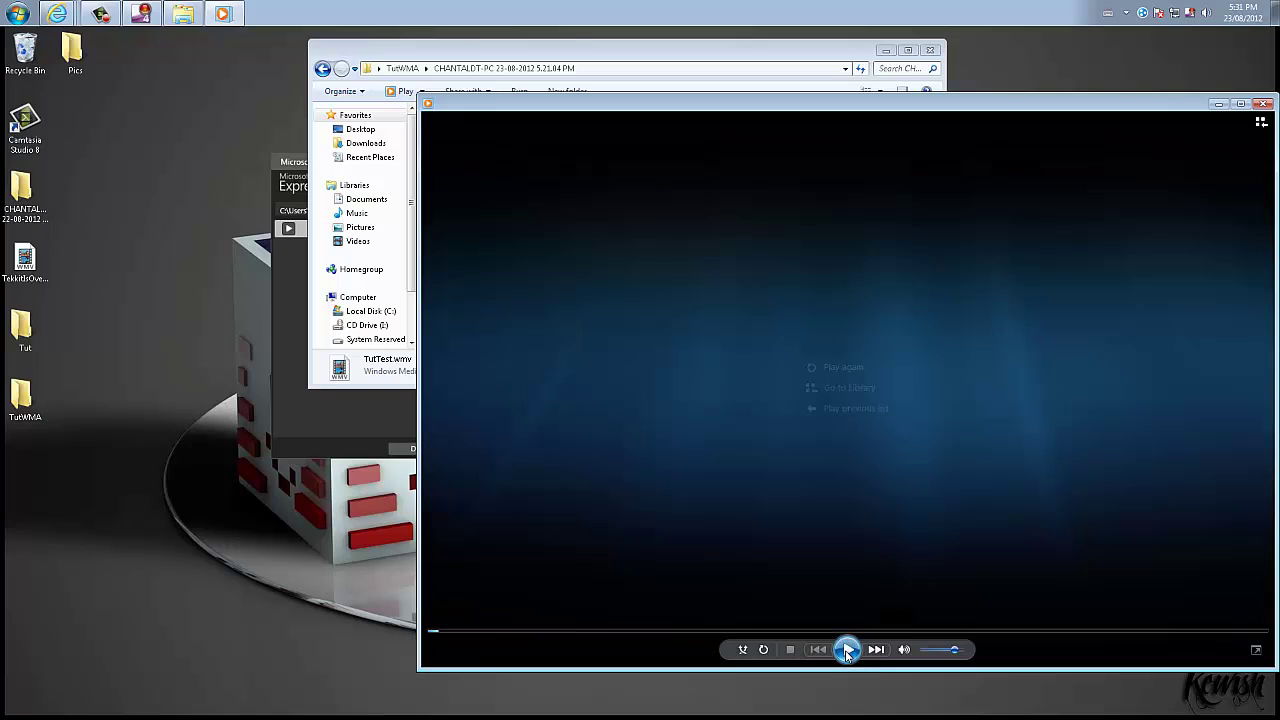
pyautogui.click(848, 651)
pyautogui.click(1262, 104)
# Inspect TutTest.wmv's actions and abort moving it, keeping the folder window in front
pyautogui.rightClick(486, 158)
pyautogui.click(449, 285)
pyautogui.moveTo(470, 158); pyautogui.dragTo(535, 187)
pyautogui.moveTo(535, 187); pyautogui.dragTo(470, 143)
pyautogui.click(620, 270)
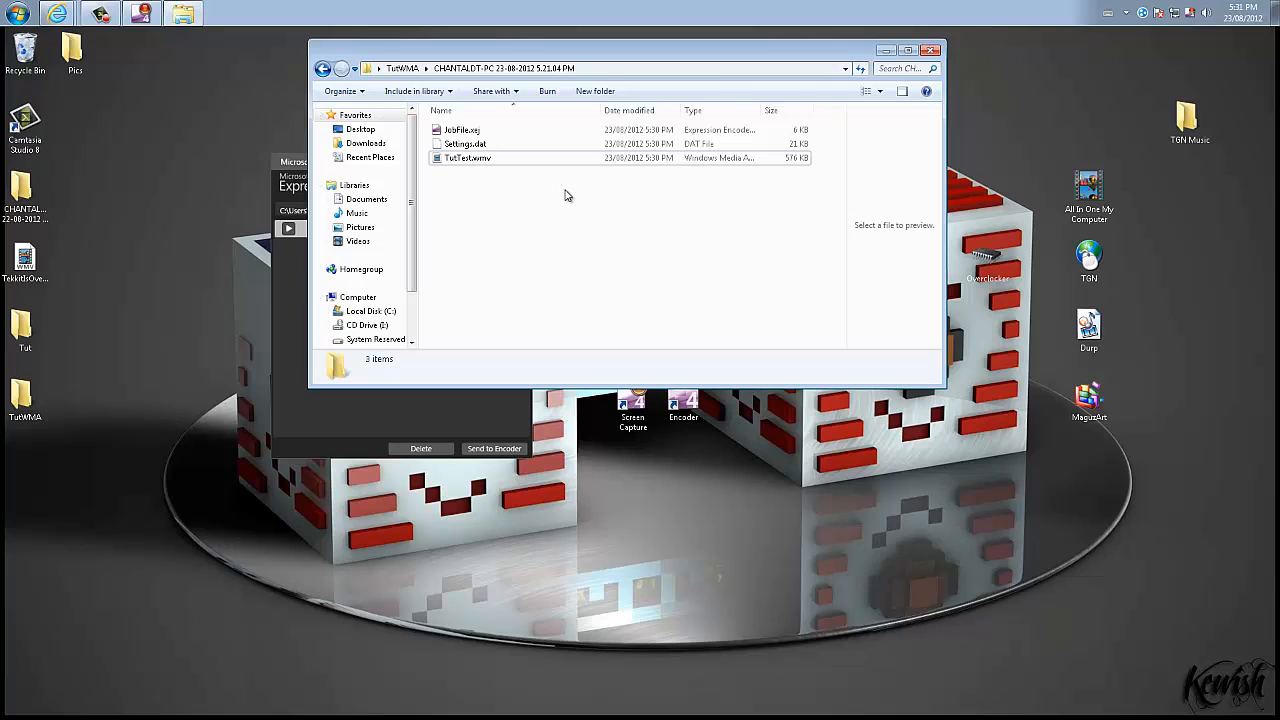
# Bring the Screen Capture list window forward and drag it to the centre of the screen
pyautogui.click(295, 167)
pyautogui.moveTo(295, 167); pyautogui.dragTo(715, 352)
pyautogui.moveTo(319, 297)
pyautogui.mouseDown()
pyautogui.moveTo(352, 242)
pyautogui.moveTo(621, 271)
pyautogui.mouseUp()
pyautogui.moveTo(598, 272)
pyautogui.mouseDown()
pyautogui.moveTo(855, 352)
pyautogui.moveTo(360, 270)
pyautogui.mouseUp()
pyautogui.moveTo(488, 281); pyautogui.dragTo(697, 276)
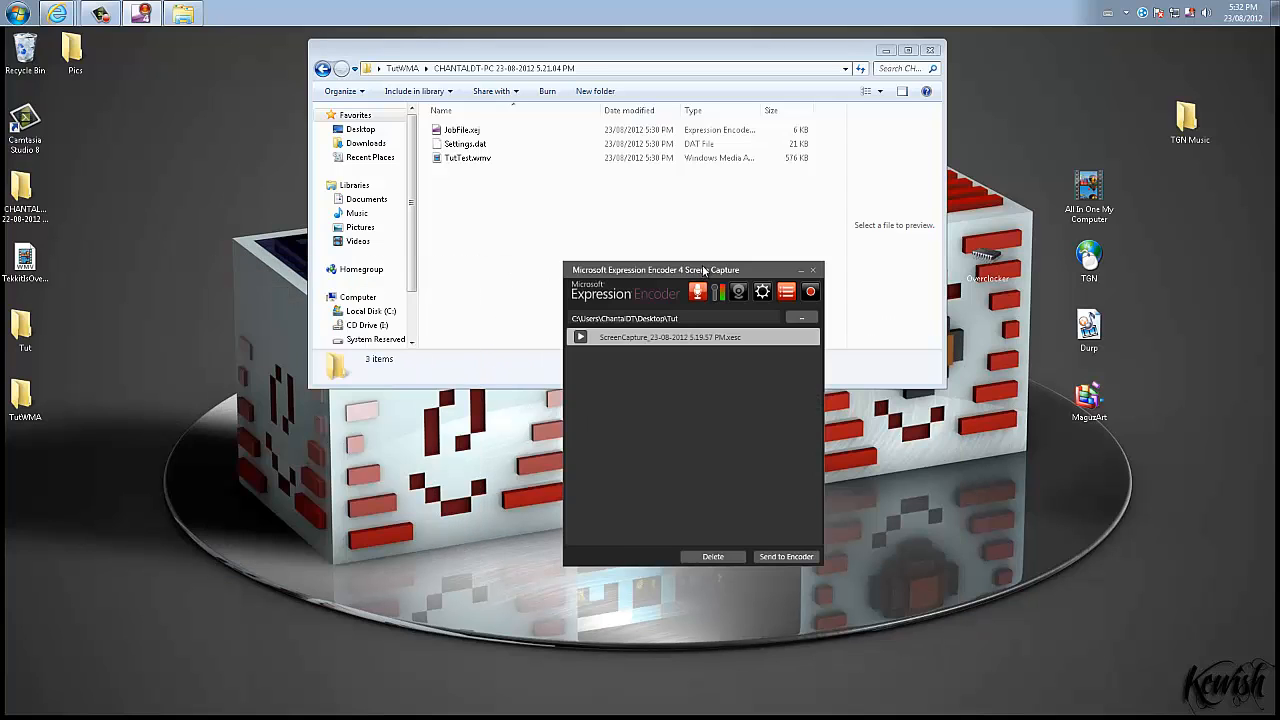